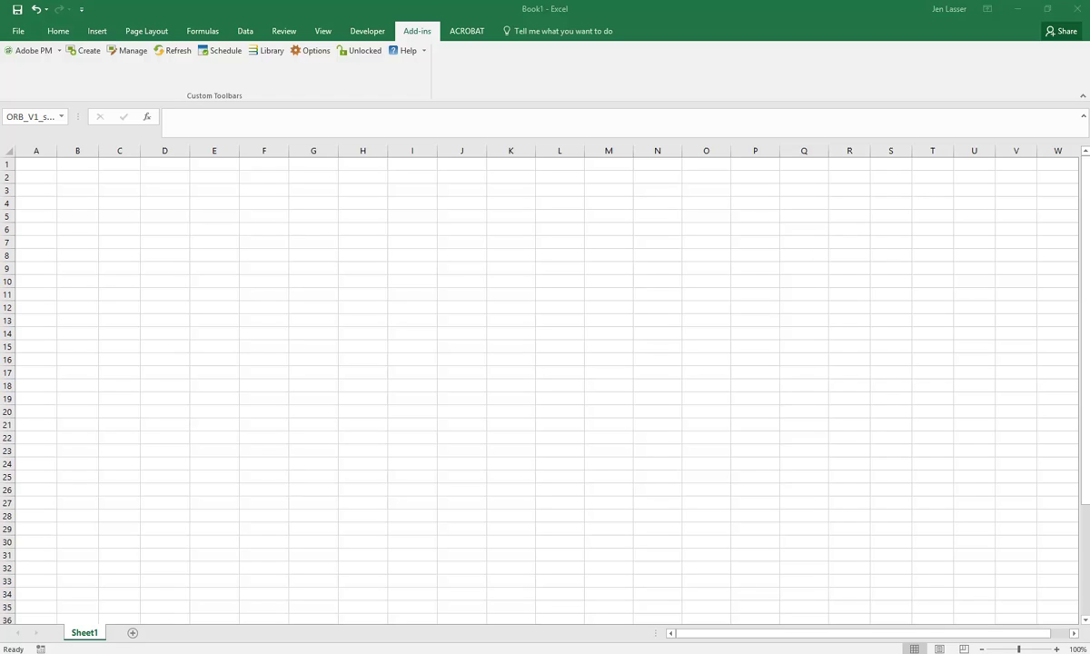
Start a new Report Builder request anchored at cell B2 and advance past the first step
{"action": "left_click", "coordinate": [79, 187]}
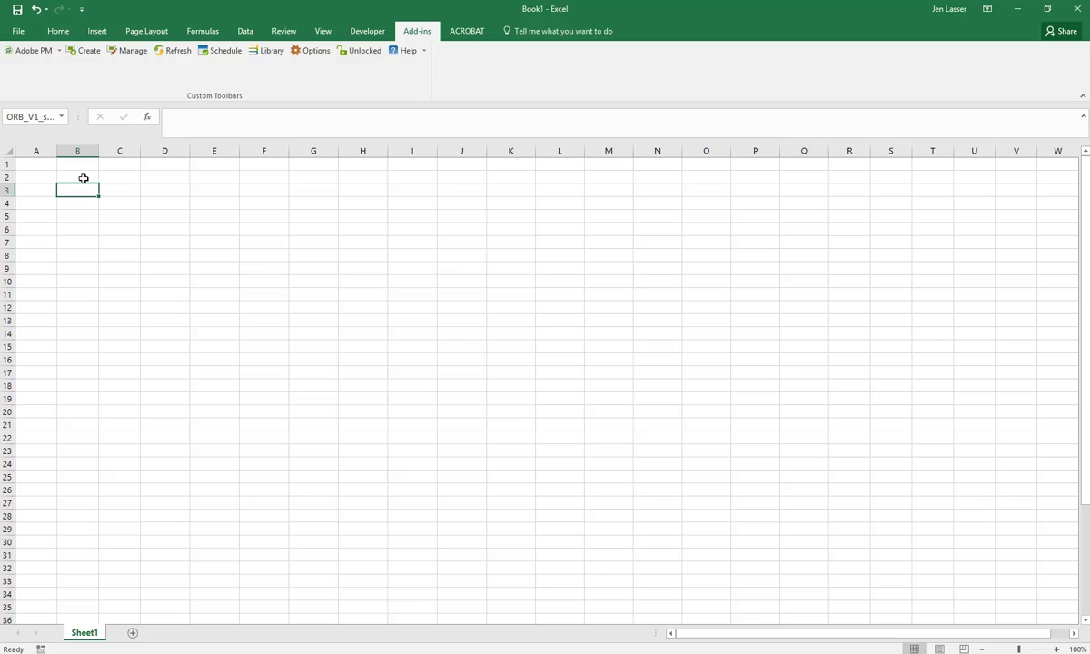
{"action": "left_click", "coordinate": [83, 178]}
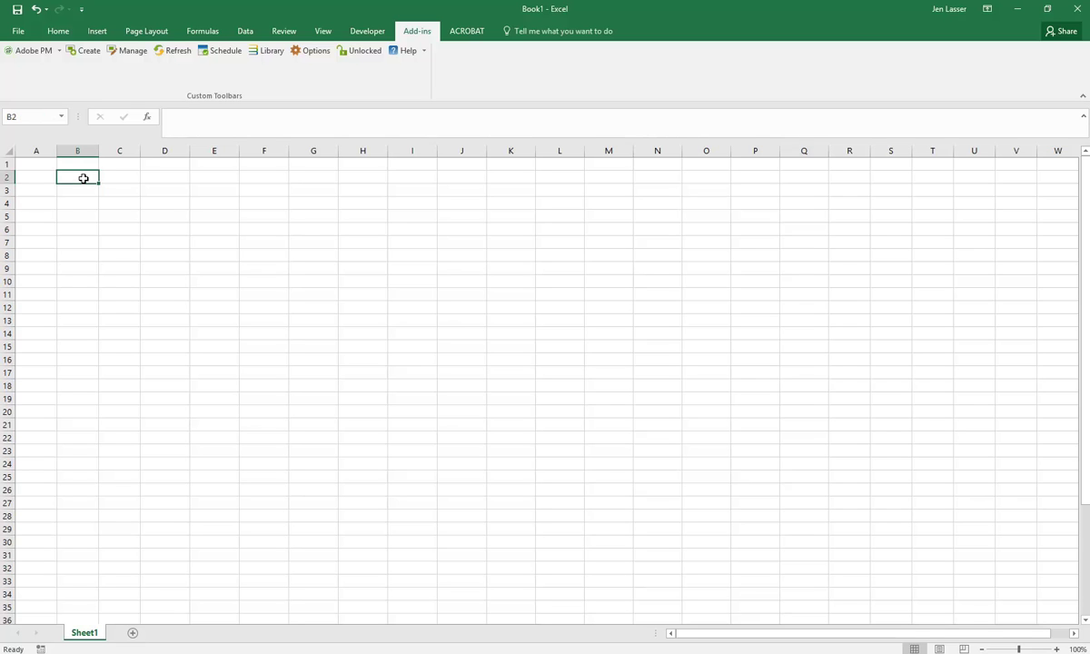
{"action": "left_click", "coordinate": [91, 50]}
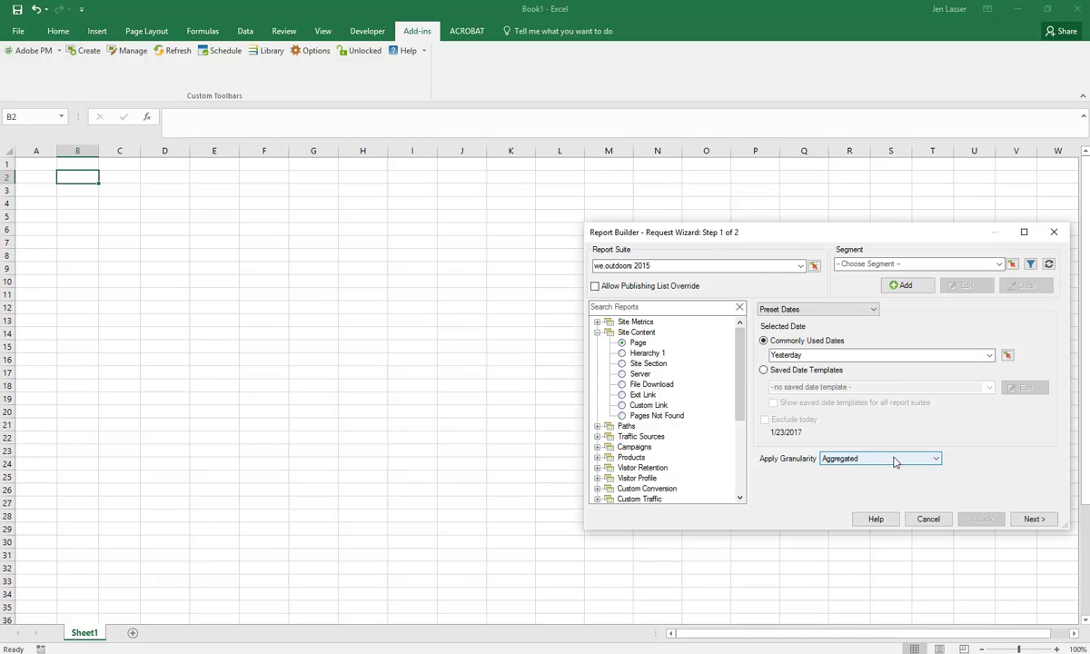
{"action": "left_click", "coordinate": [1039, 521]}
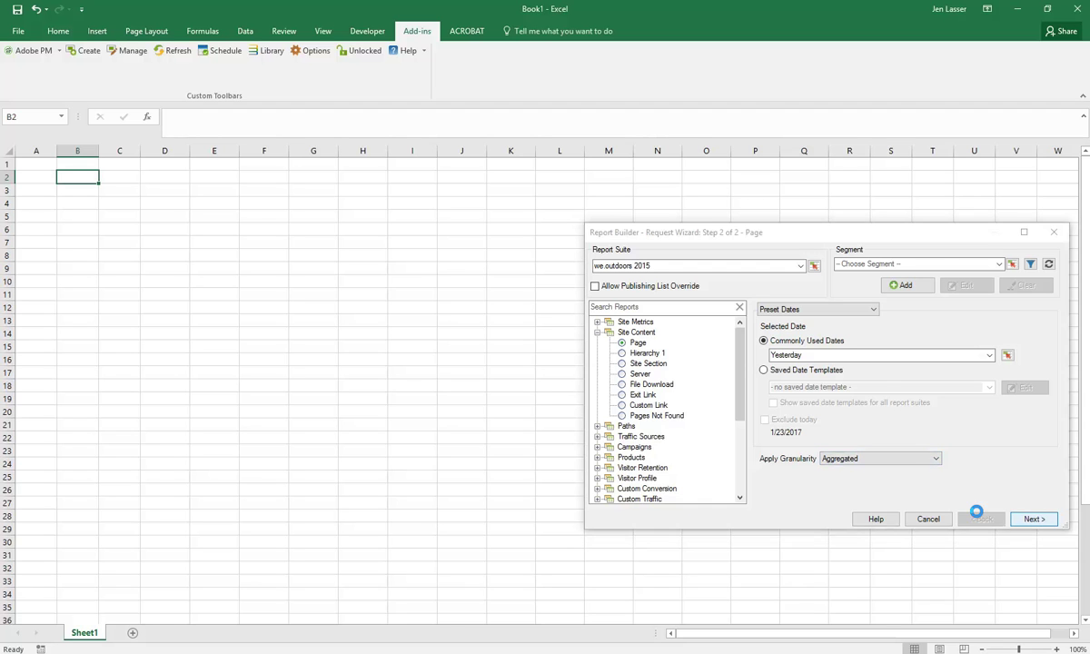
Add the Visits metric and set the insert location to $B$2
{"action": "type", "text": "visits"}
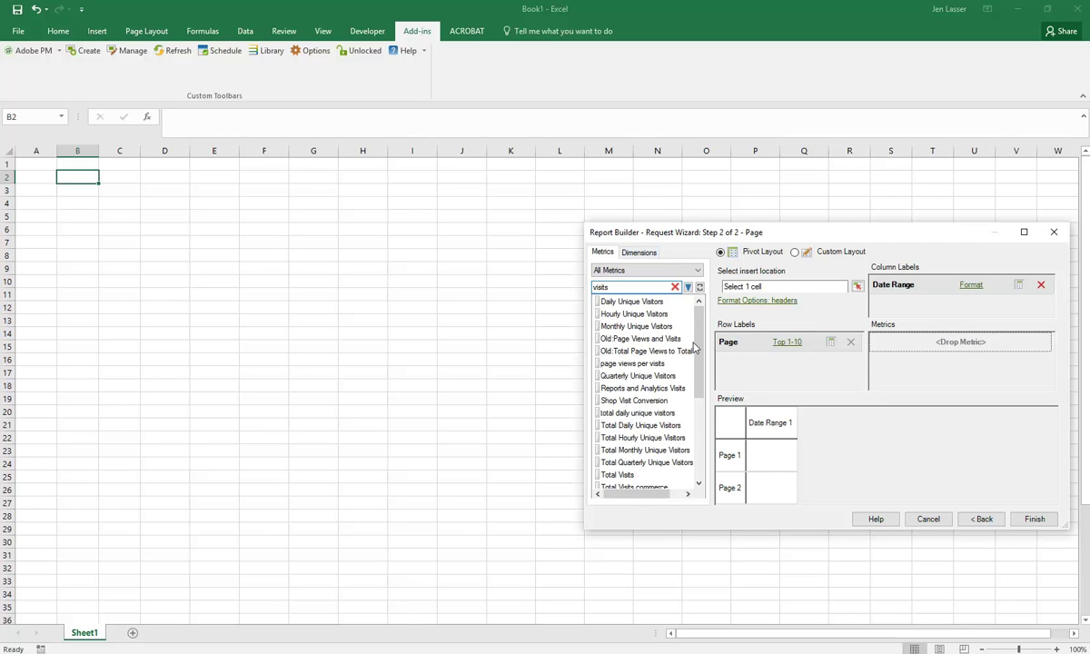
{"action": "scroll", "coordinate": [695, 348], "scroll_direction": "down", "scroll_amount": 4}
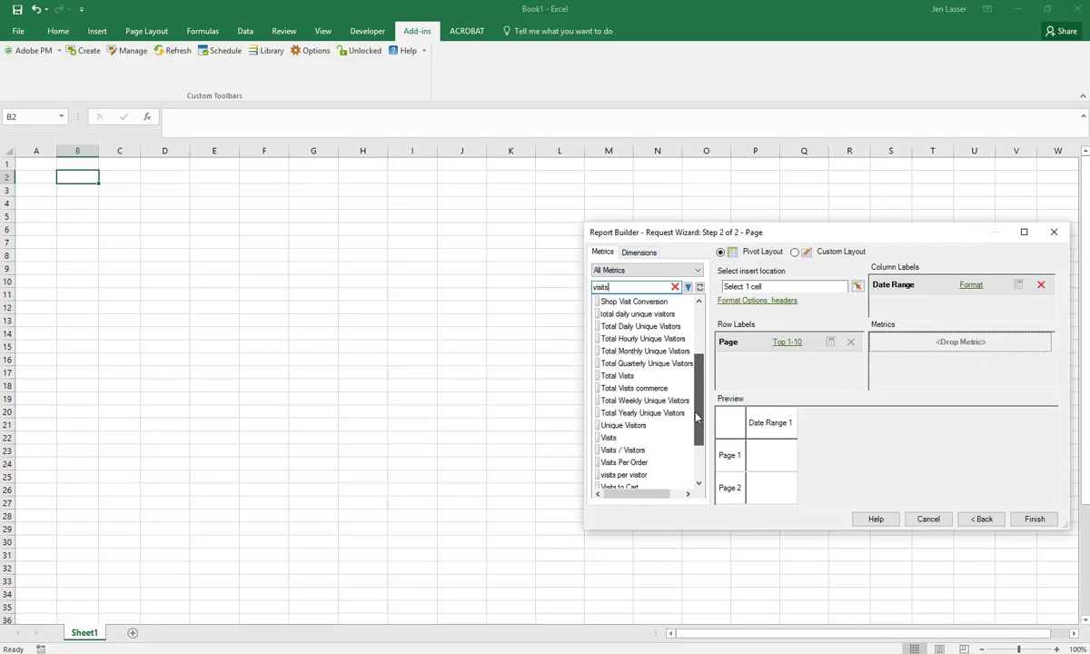
{"action": "double_click", "coordinate": [609, 377]}
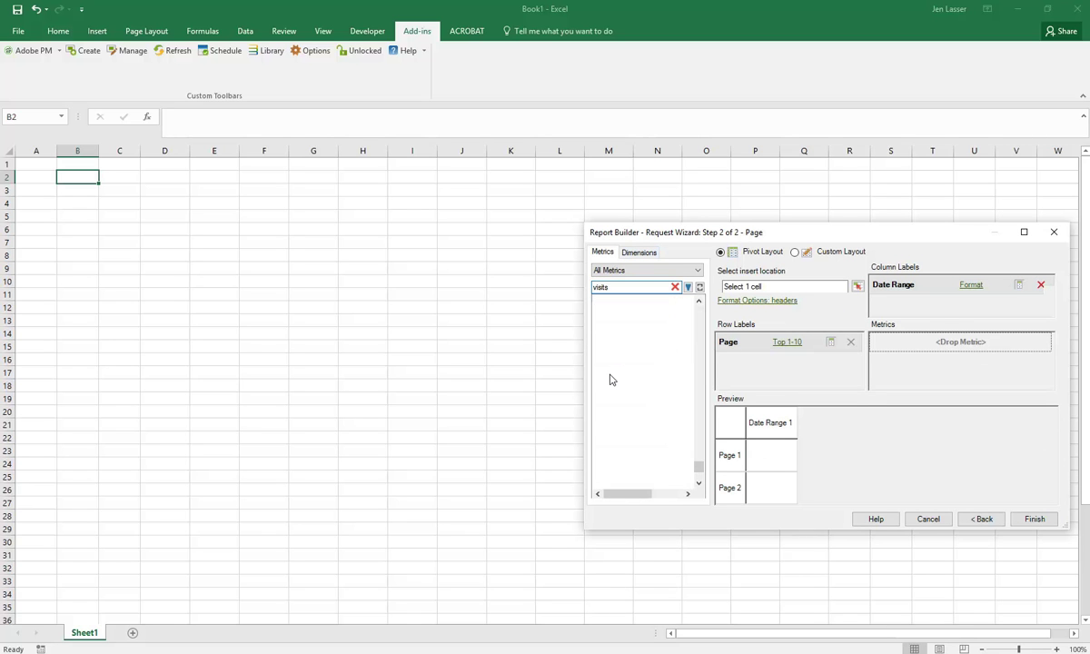
{"action": "left_click", "coordinate": [857, 286]}
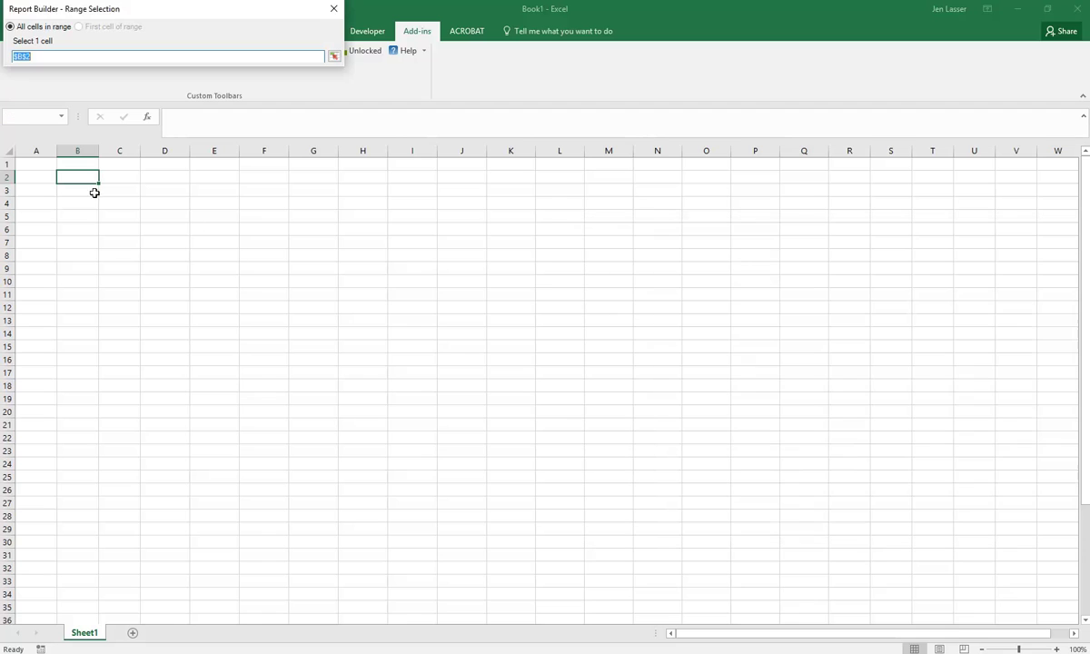
{"action": "left_click", "coordinate": [87, 178]}
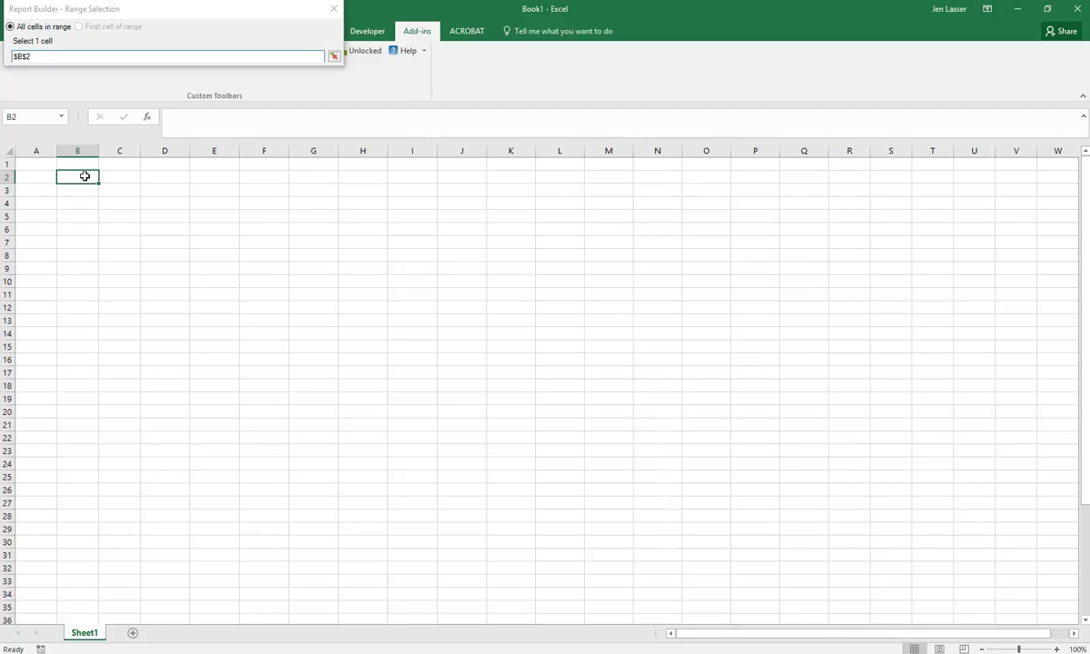
{"action": "left_click", "coordinate": [334, 57]}
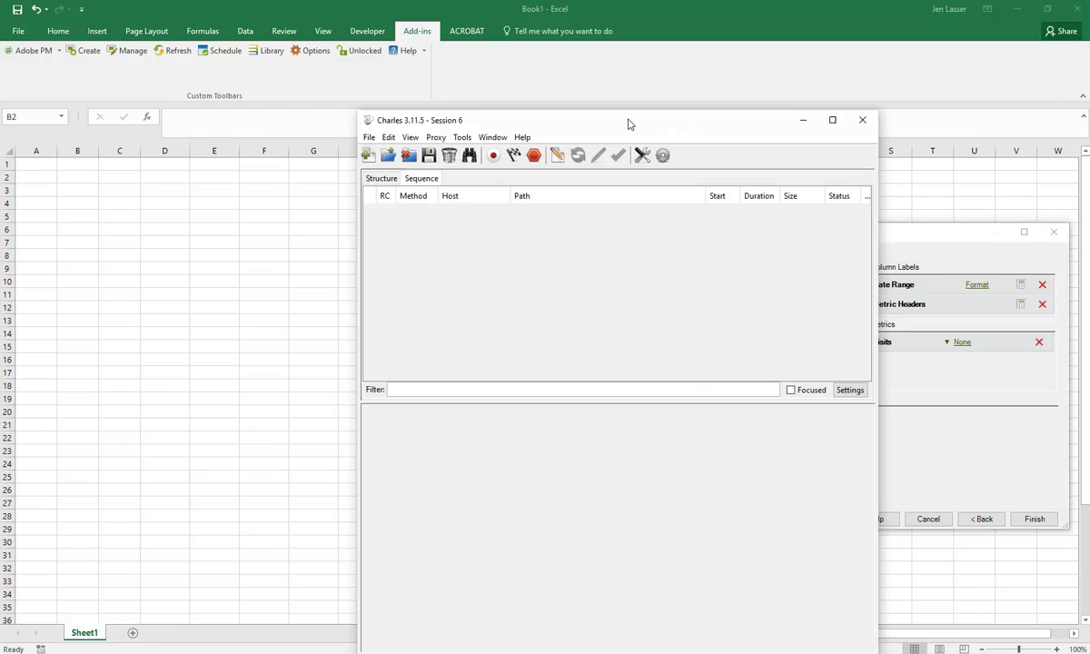
Dock Charles on the left half of the screen with Excel on the right
{"action": "left_click_drag", "start_coordinate": [629, 124], "coordinate": [2, 77]}
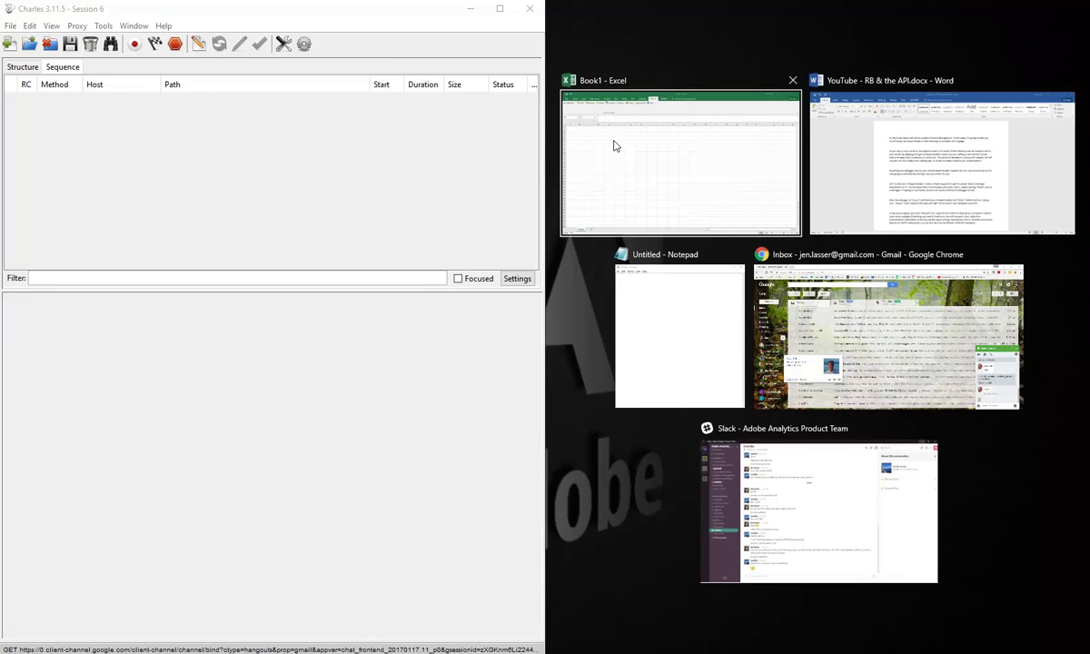
{"action": "left_click", "coordinate": [614, 146]}
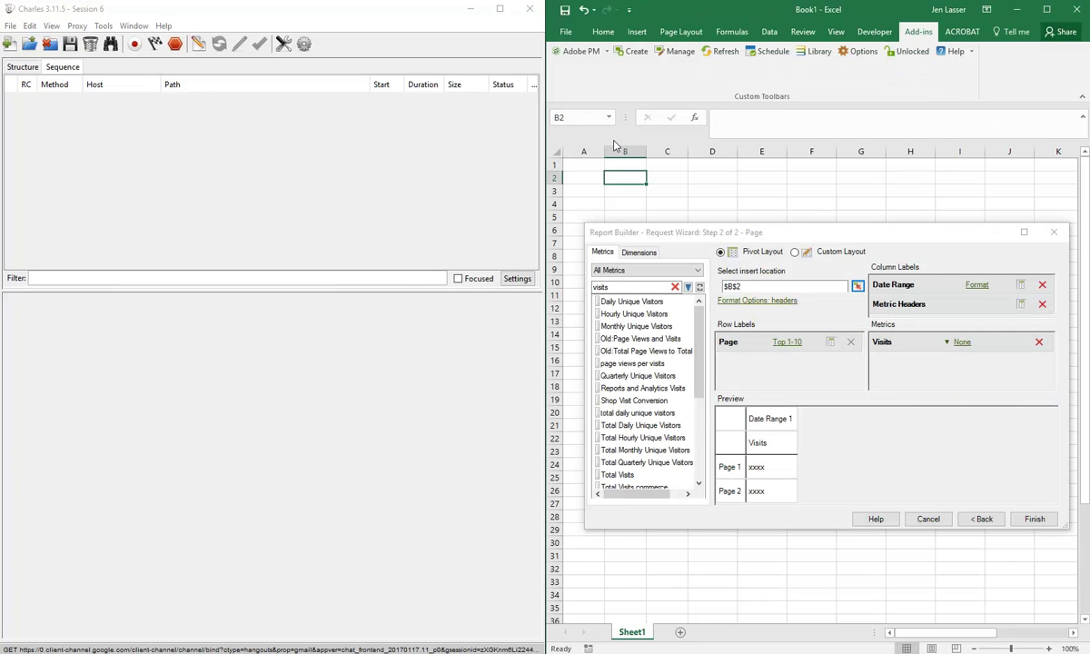
{"action": "left_click", "coordinate": [336, 277]}
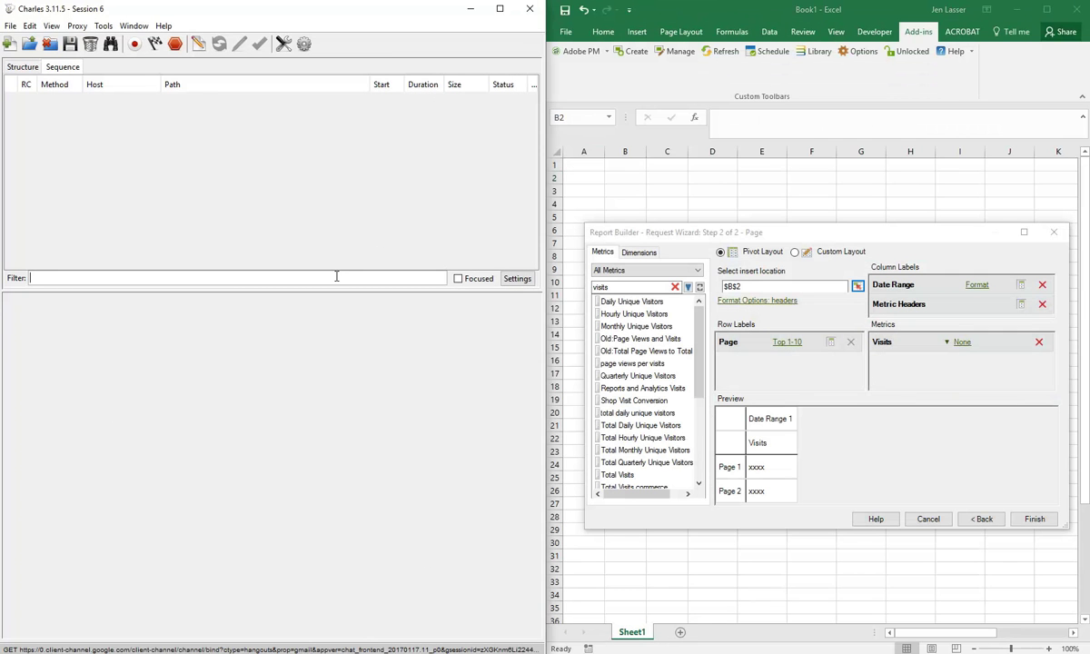
Start recording traffic in Charles and filter the request list on 'report.'
{"action": "left_click", "coordinate": [135, 45]}
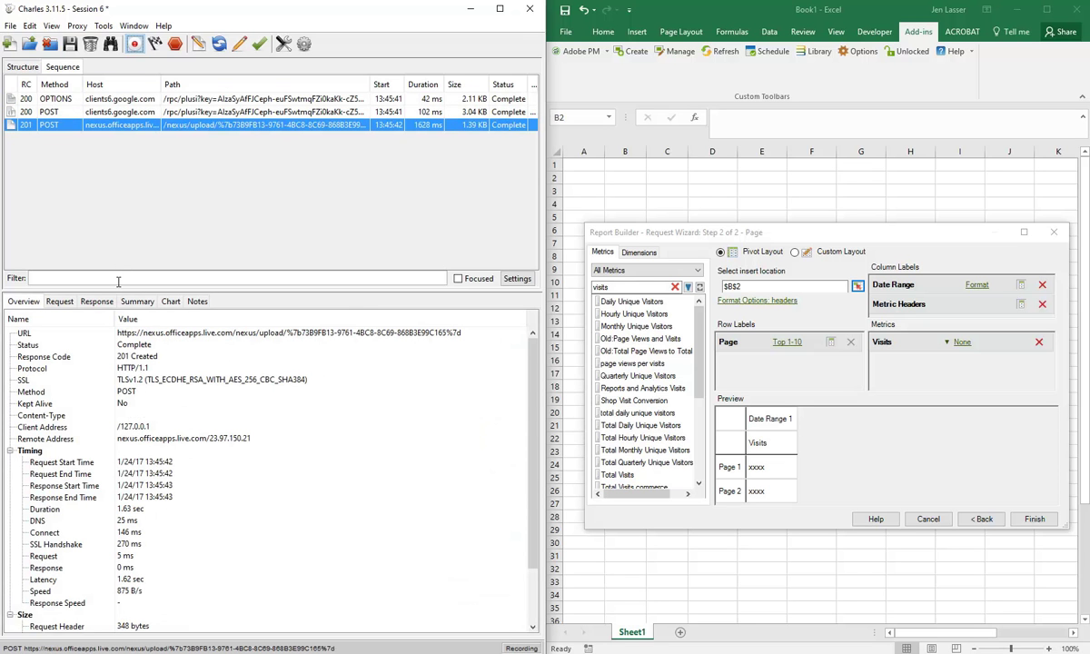
{"action": "left_click", "coordinate": [117, 281]}
{"action": "type", "text": "report."}
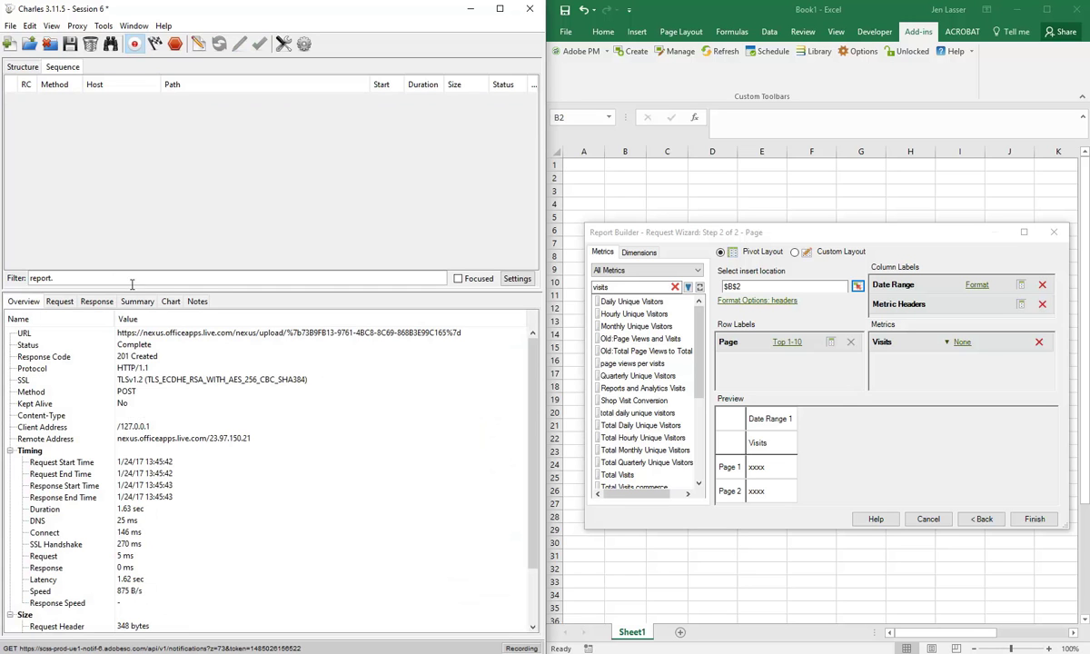
Run the Page/Visits report, then select the captured Report.Queue request's full JSON body in Charles
{"action": "left_click", "coordinate": [1035, 520]}
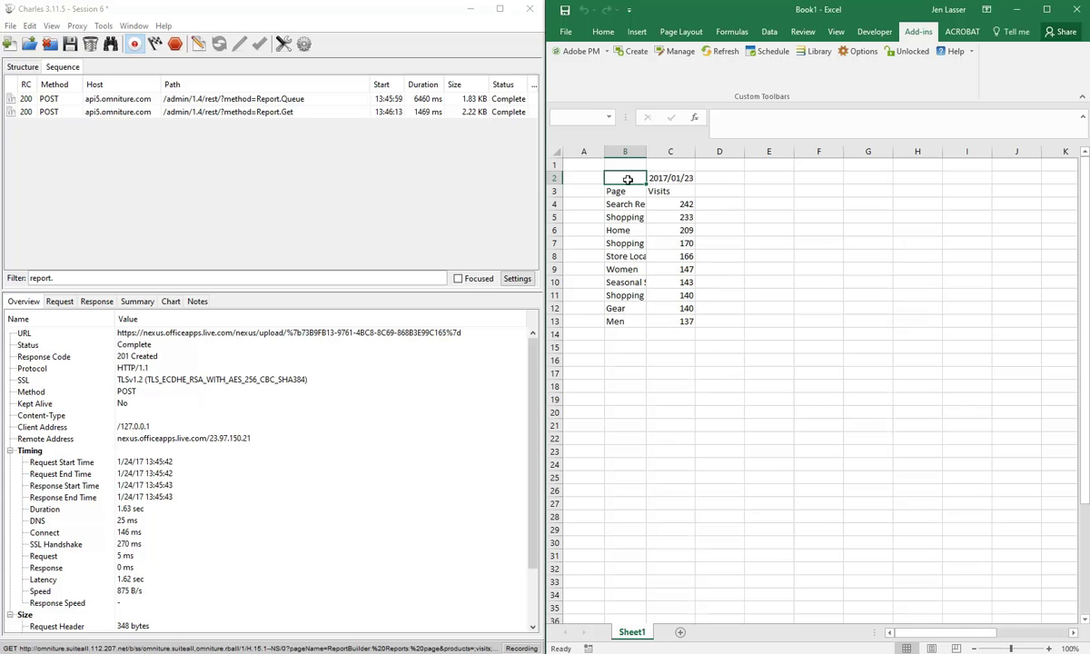
{"action": "left_click", "coordinate": [243, 102]}
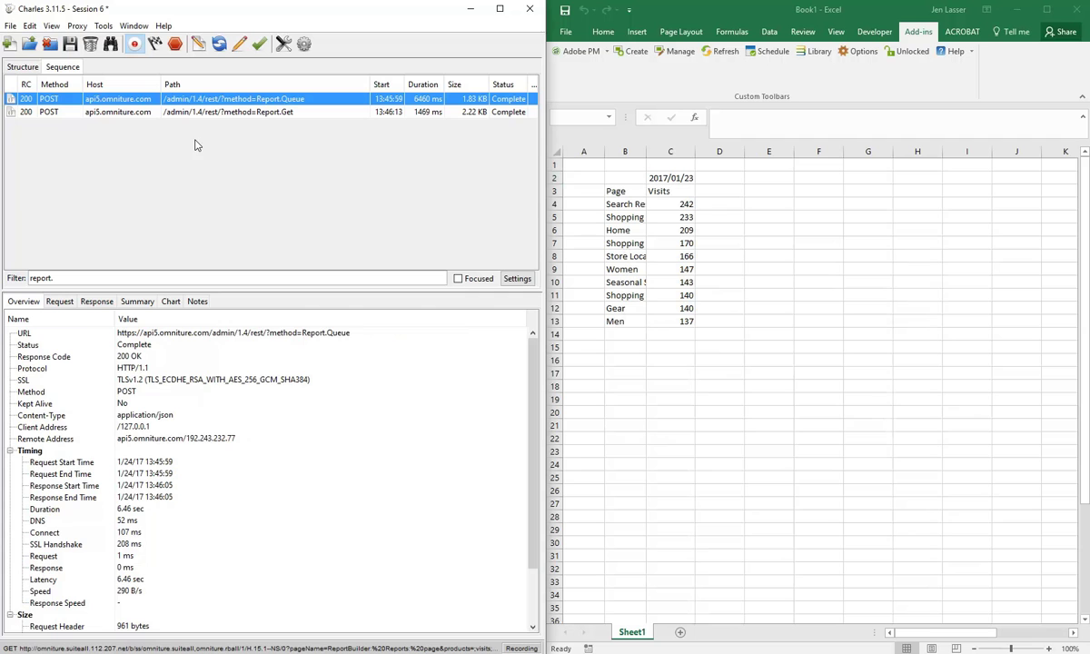
{"action": "left_click", "coordinate": [60, 302]}
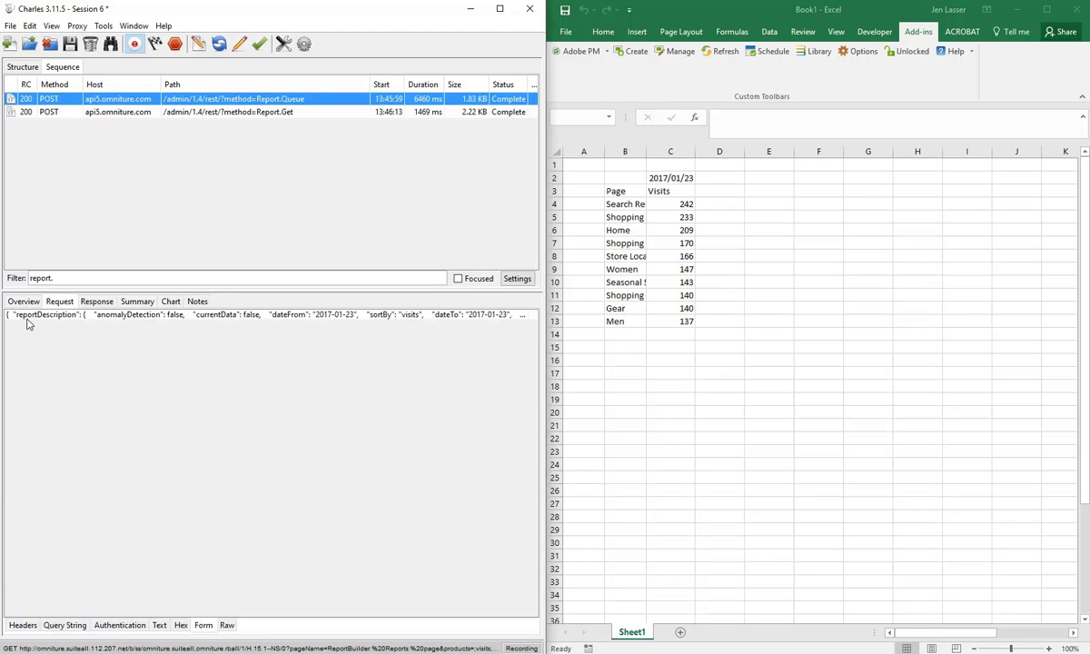
{"action": "triple_click", "coordinate": [268, 318]}
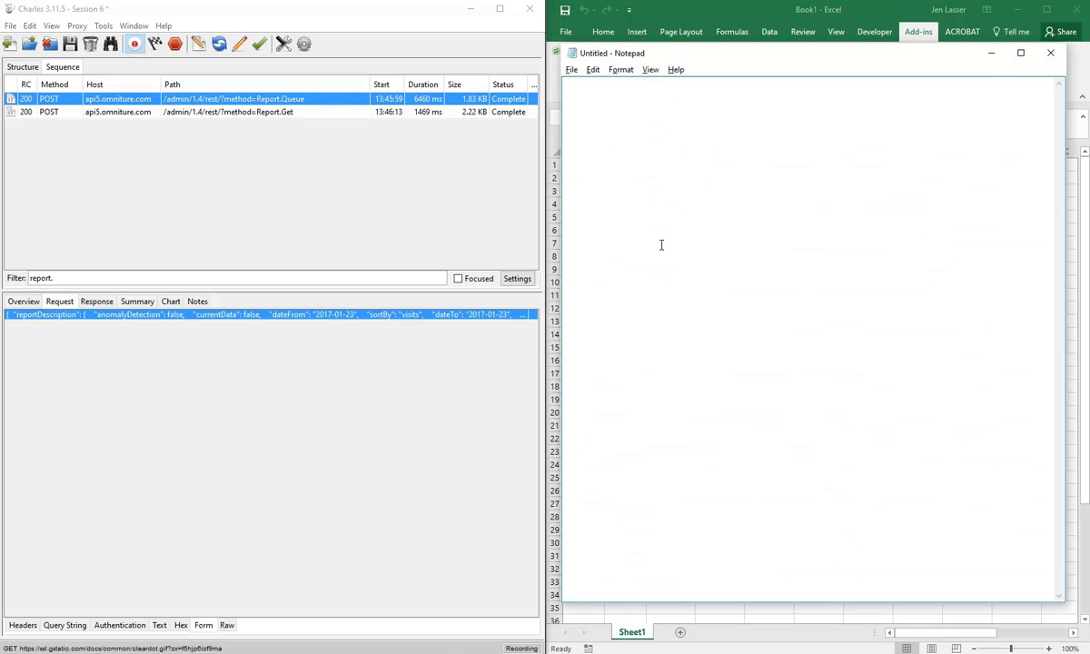
Paste the Report.Queue JSON into Notepad and examine the reportDescription and dateFrom settings
{"action": "type", "text": "{   \"reportDescription\": {     \"anomalyDetection\": false,     \"currentData\": false,     \"dateFrom\": \"2017-01-23\",     \"sortBy\": \"visits\",     \"dateTo\": \"2017-01-23\",     \"reportSuiteID\": \"geo1xx214\",     \"elementDataEncoding\": \"utf8\",     \"locale\": \"en_US\",     \"metrics\": [       {         \"id\": \"visits\"       }     ],     \"elements\": [       {         \"id\": \"page\",         \"top\": 10,         \"startingWith\": 1       }     ],     \"expedite\": false   } }"}
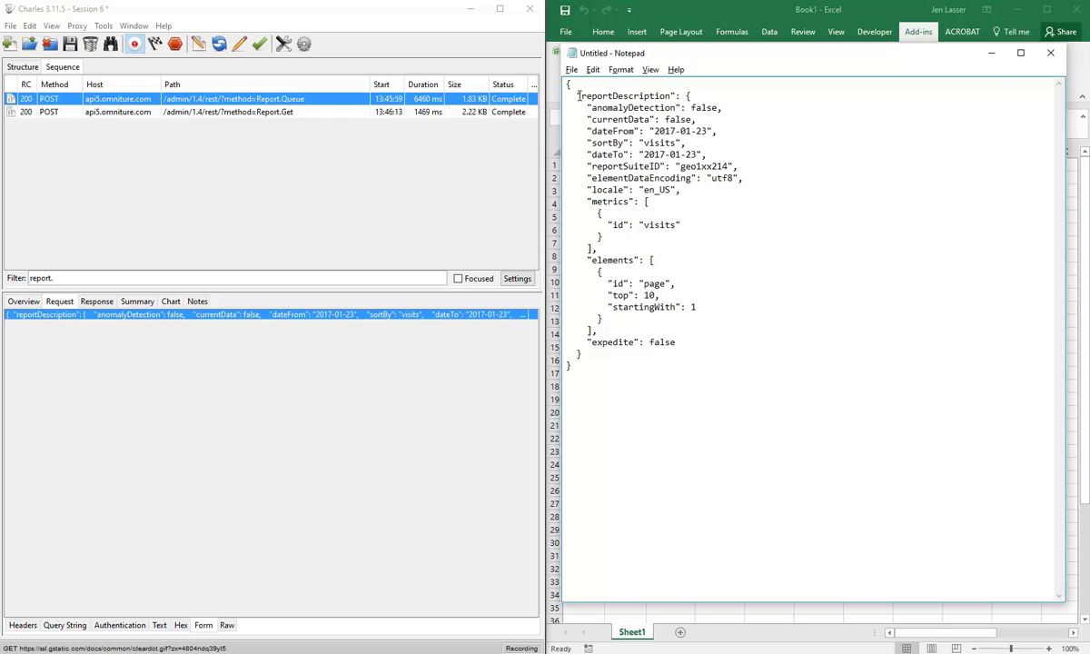
{"action": "left_click_drag", "start_coordinate": [576, 95], "coordinate": [701, 187]}
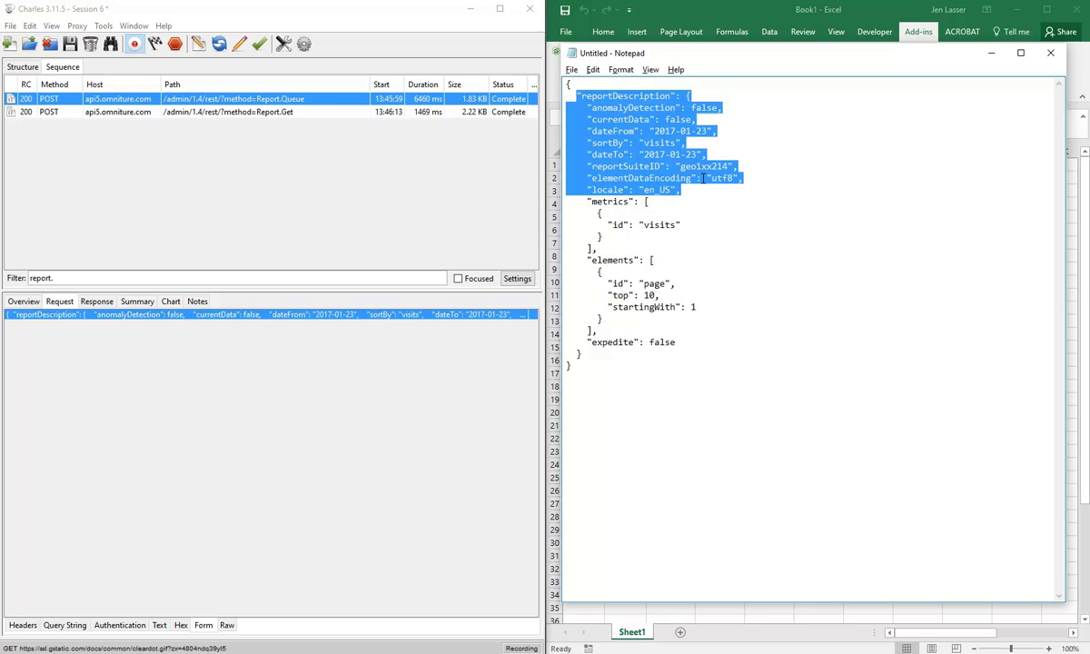
{"action": "left_click", "coordinate": [595, 130]}
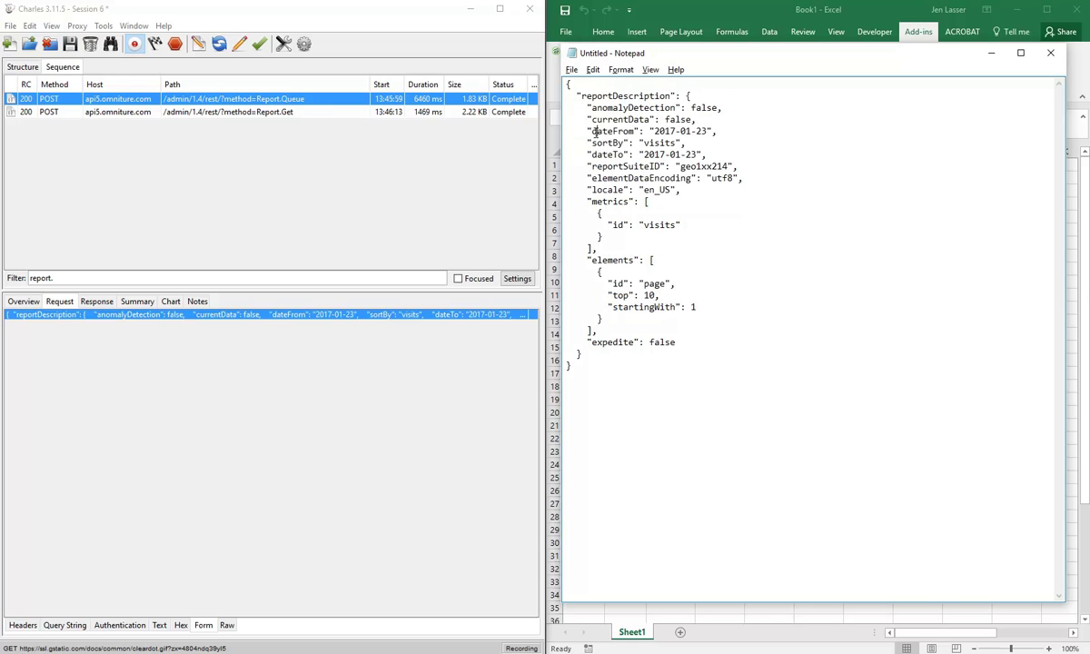
{"action": "left_click_drag", "start_coordinate": [595, 131], "coordinate": [627, 154]}
{"action": "left_click", "coordinate": [596, 154]}
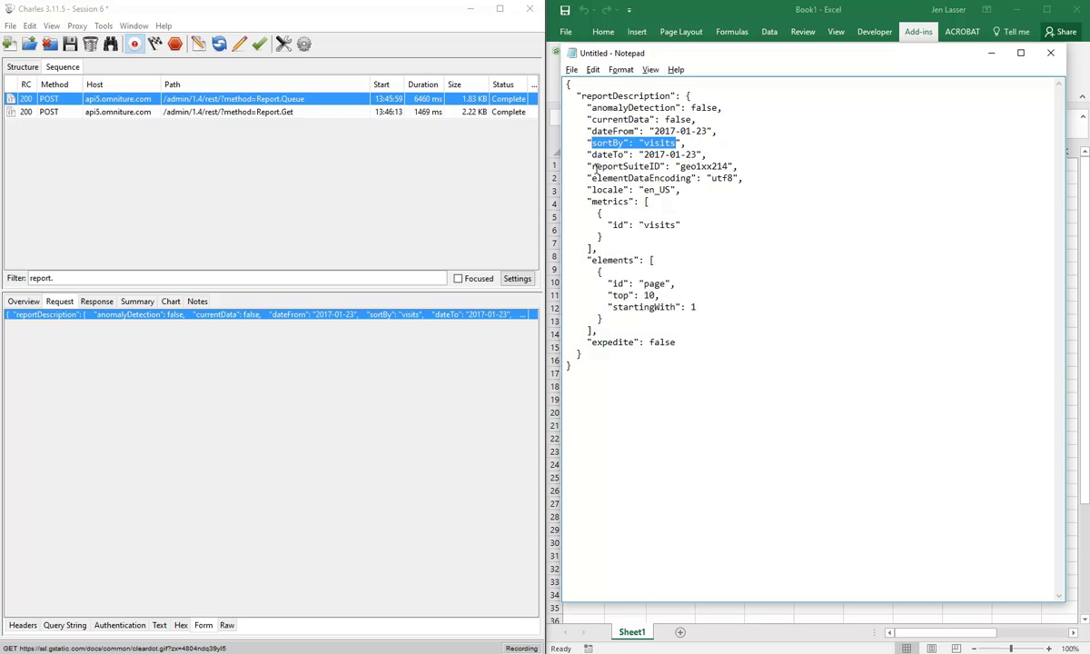
Examine the reportSuiteID, visits metric and page/top 10 elements blocks, then select all the JSON
{"action": "left_click_drag", "start_coordinate": [596, 167], "coordinate": [740, 166]}
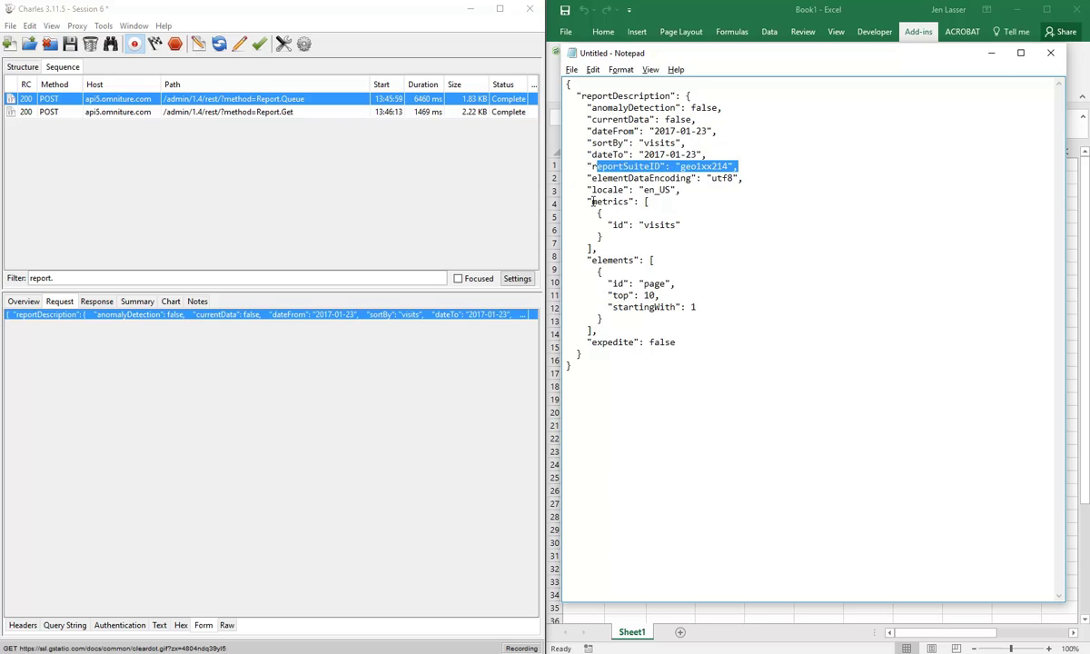
{"action": "left_click_drag", "start_coordinate": [593, 202], "coordinate": [598, 248]}
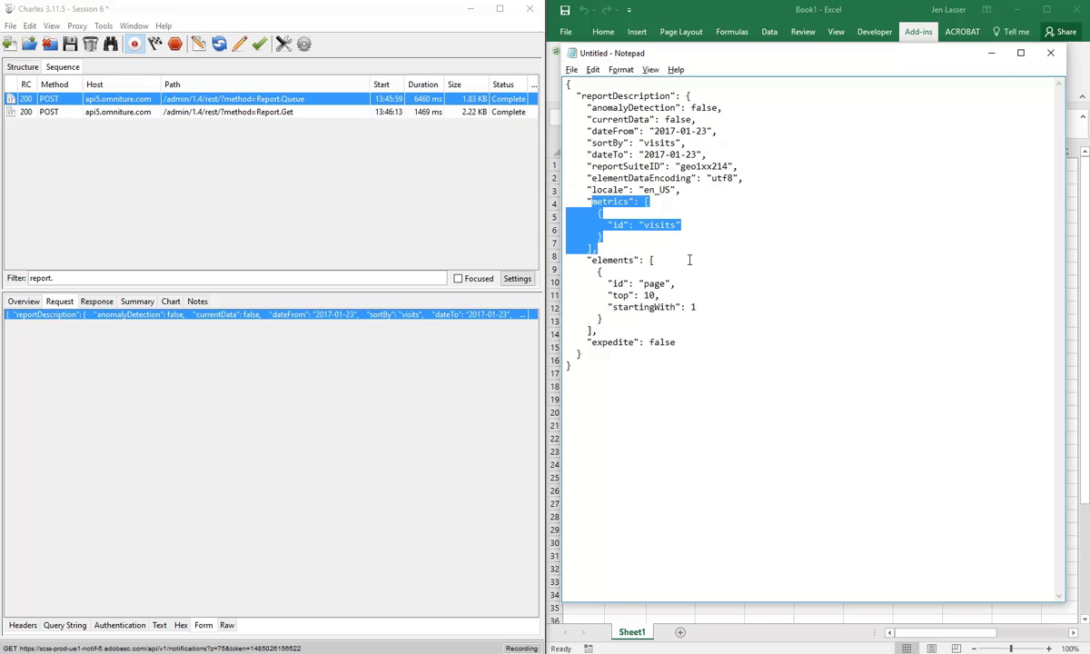
{"action": "left_click_drag", "start_coordinate": [591, 260], "coordinate": [607, 319]}
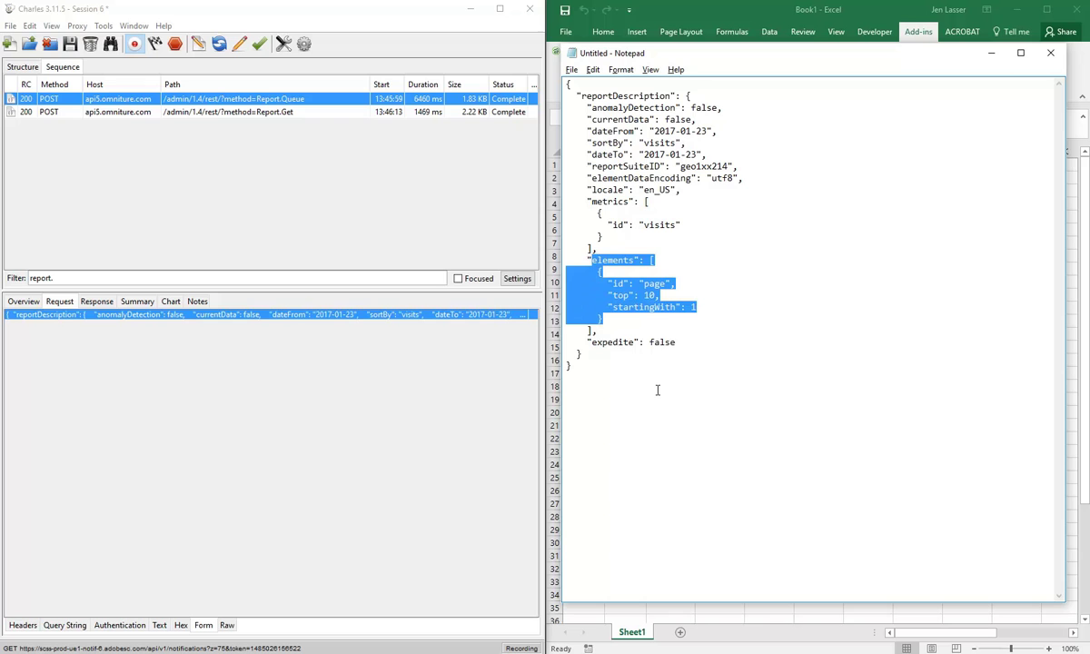
{"action": "left_click", "coordinate": [611, 367]}
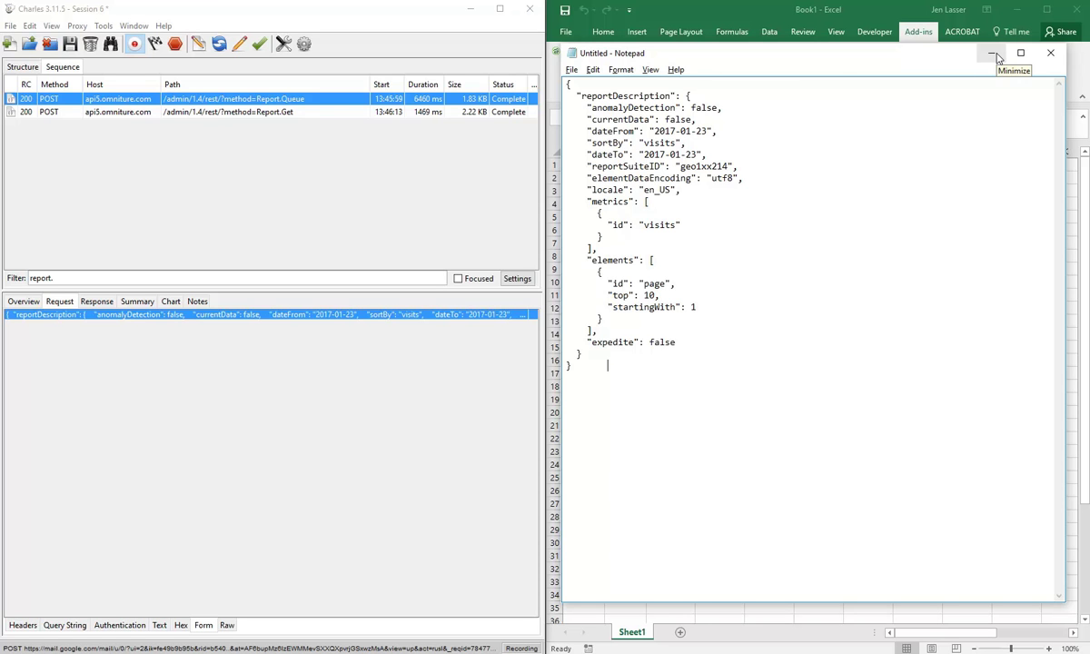
{"action": "left_click_drag", "start_coordinate": [636, 373], "coordinate": [488, 77]}
Cut the JSON out of Notepad, minimize it, and select cell E2 in Excel
{"action": "key", "text": "ctrl+x"}
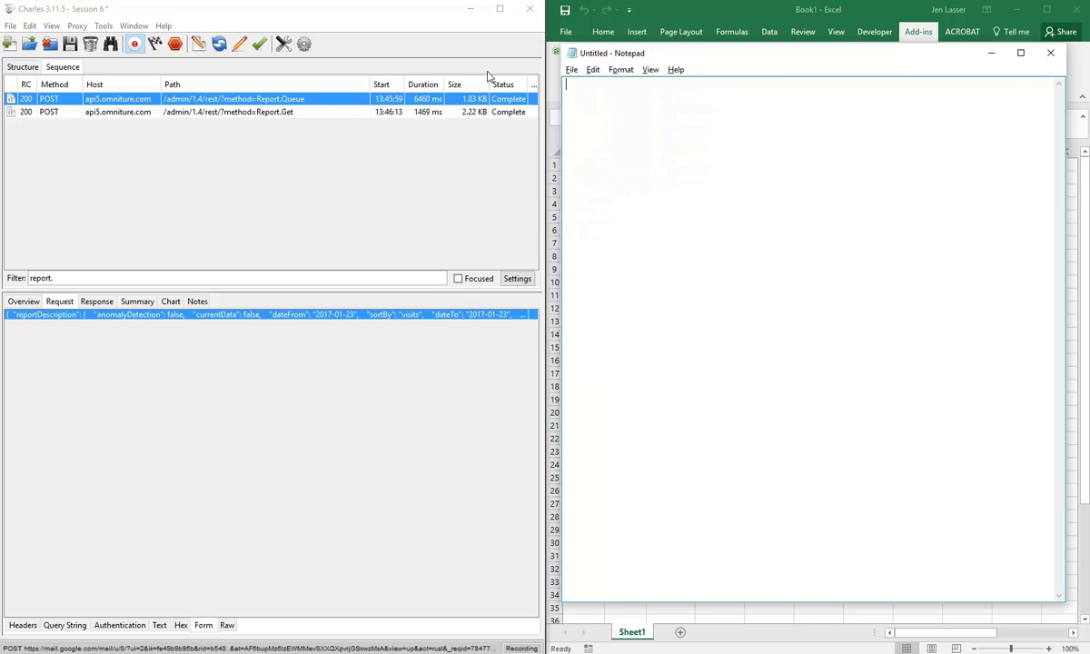
{"action": "left_click", "coordinate": [991, 53]}
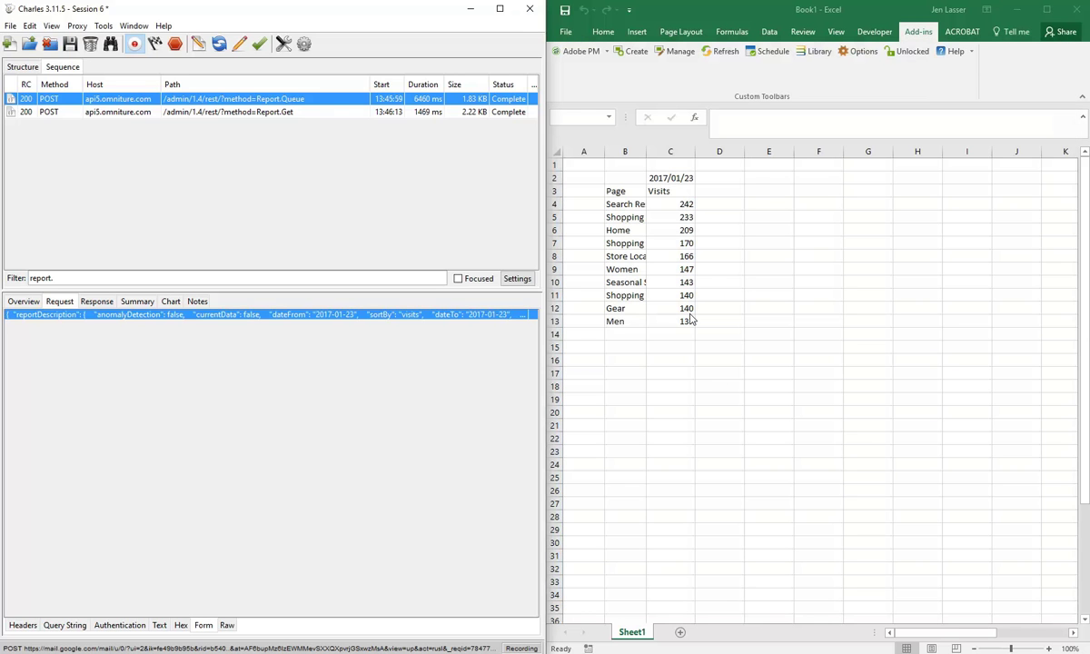
{"action": "left_click", "coordinate": [754, 179]}
{"action": "left_click", "coordinate": [756, 178]}
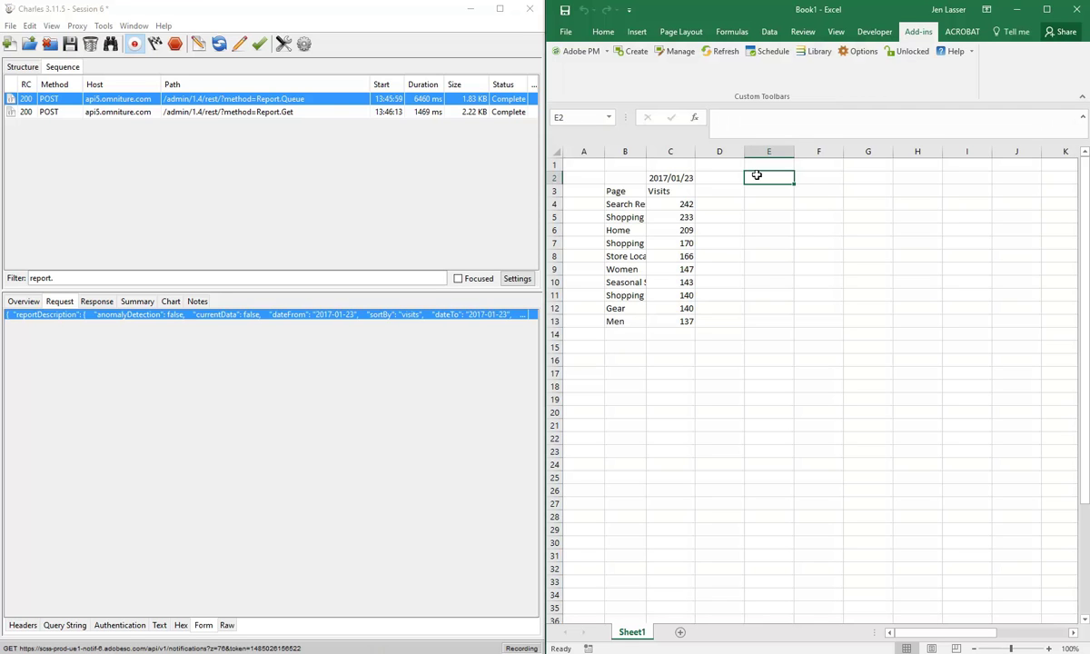
Add a new request at E2 using the Campaign report under Marketing Channels > Last Touch Marketing Channel Detail
{"action": "right_click", "coordinate": [757, 175]}
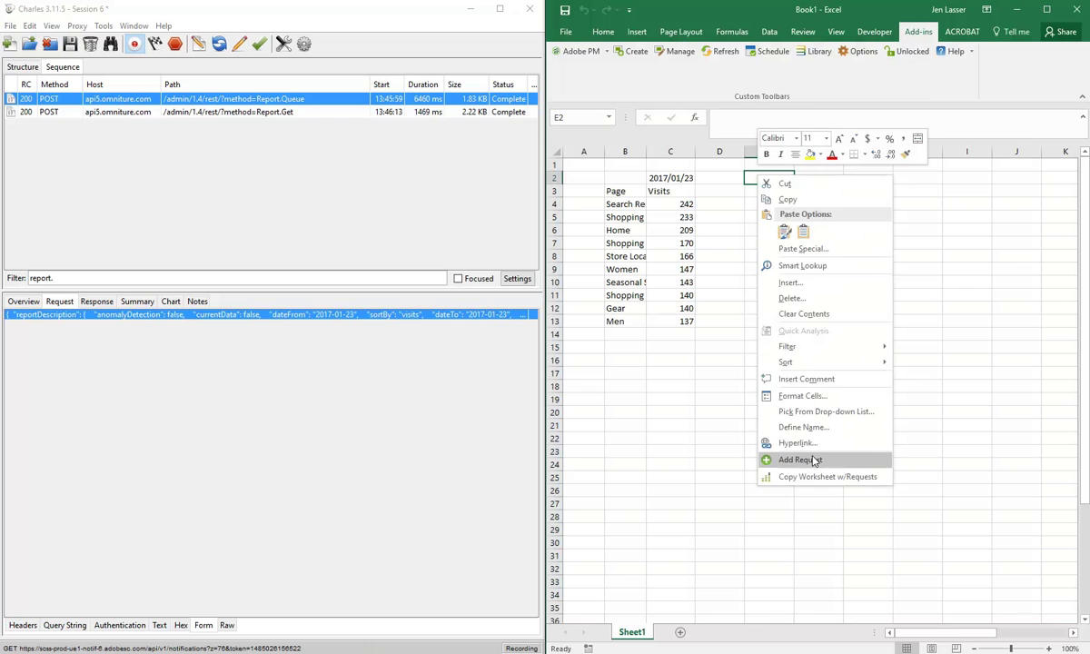
{"action": "left_click", "coordinate": [765, 432]}
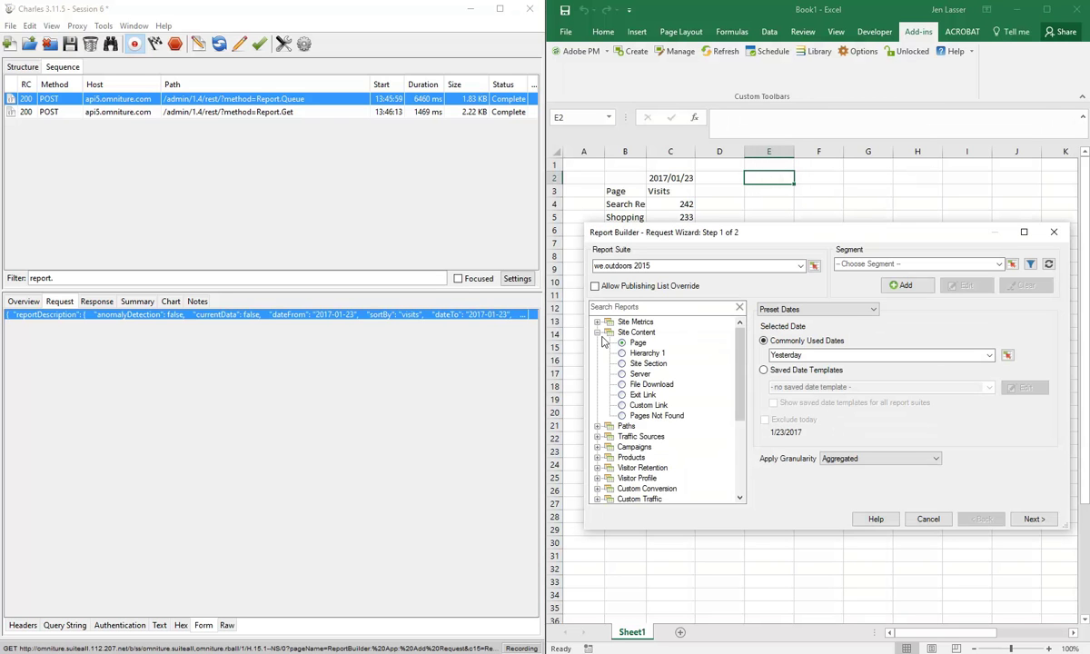
{"action": "left_click", "coordinate": [597, 333]}
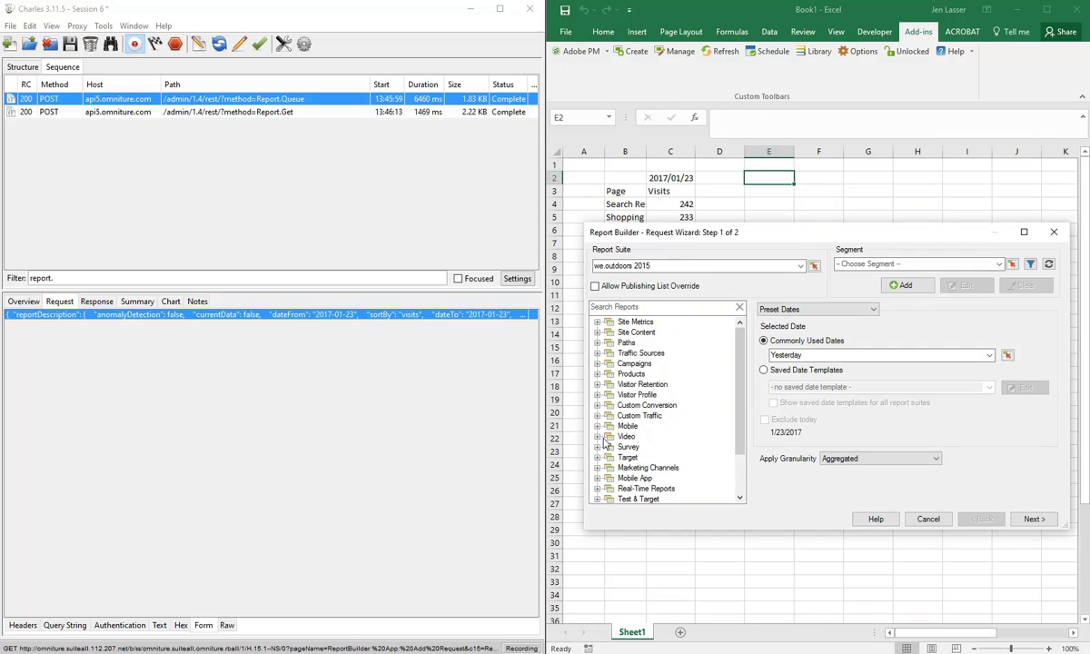
{"action": "left_click", "coordinate": [598, 467]}
{"action": "scroll", "coordinate": [610, 454], "scroll_direction": "down", "scroll_amount": 1}
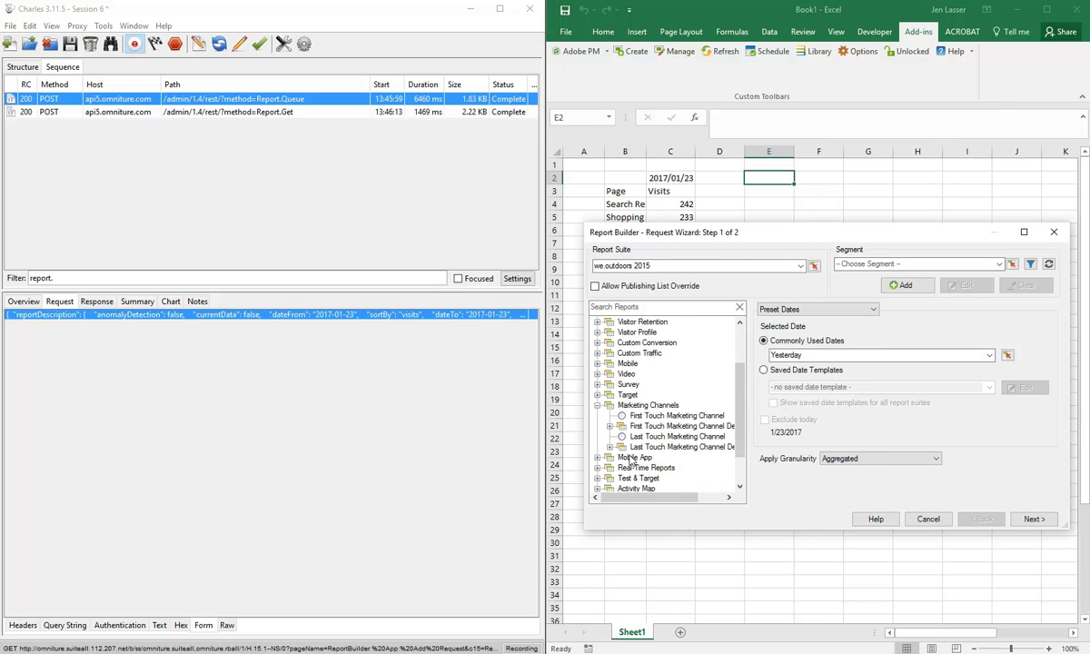
{"action": "left_click", "coordinate": [609, 447]}
{"action": "scroll", "coordinate": [636, 446], "scroll_direction": "down", "scroll_amount": 5}
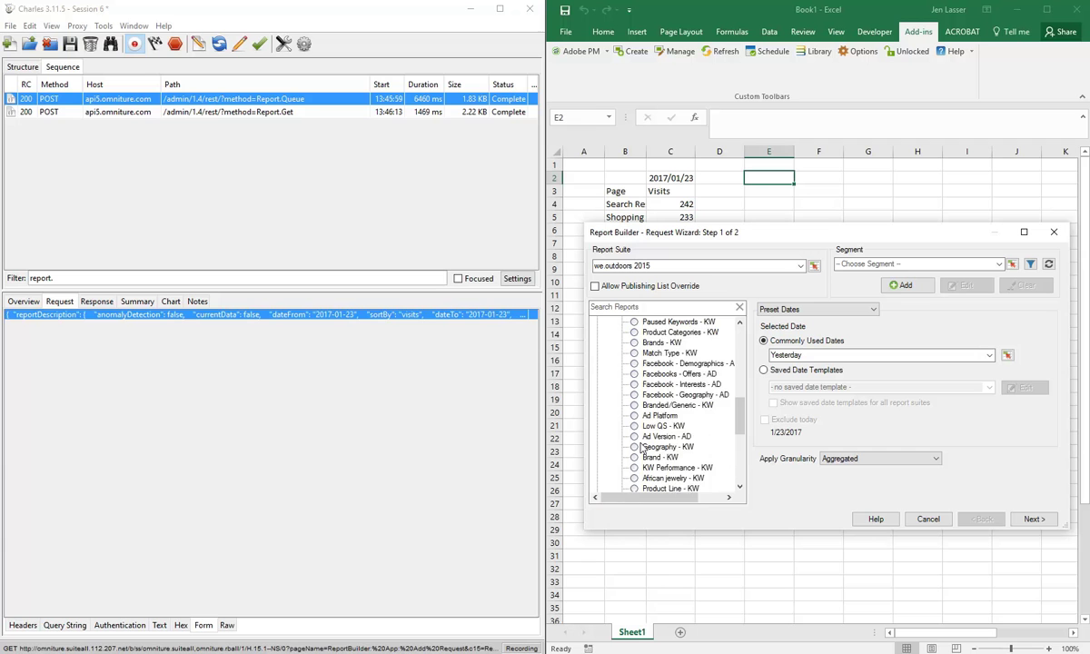
{"action": "scroll", "coordinate": [640, 446], "scroll_direction": "up", "scroll_amount": 10}
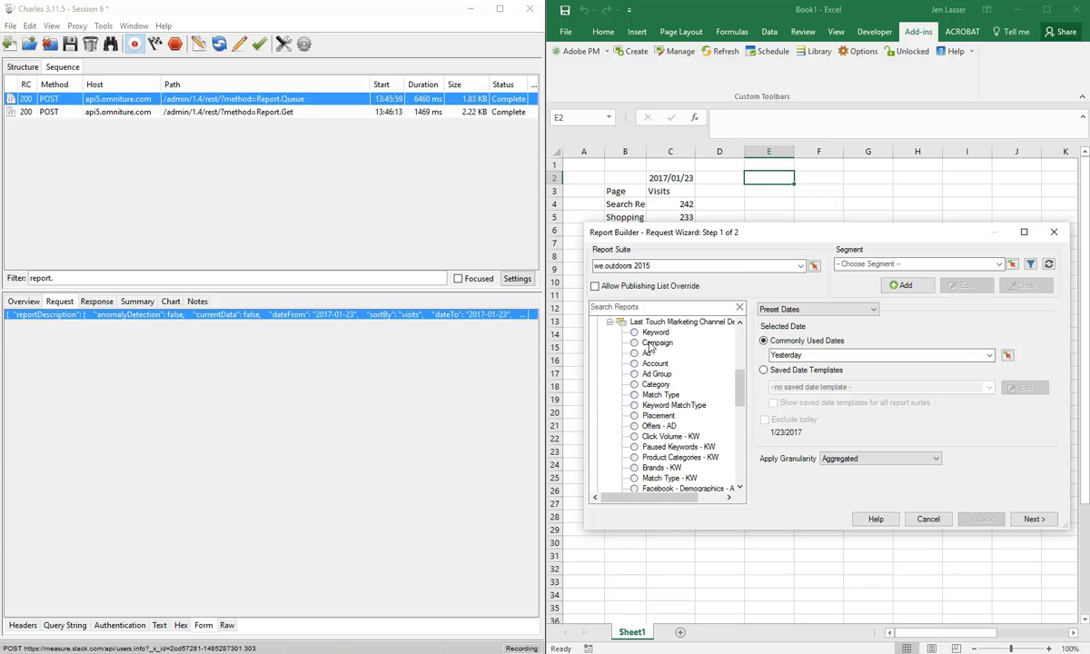
{"action": "left_click", "coordinate": [654, 343]}
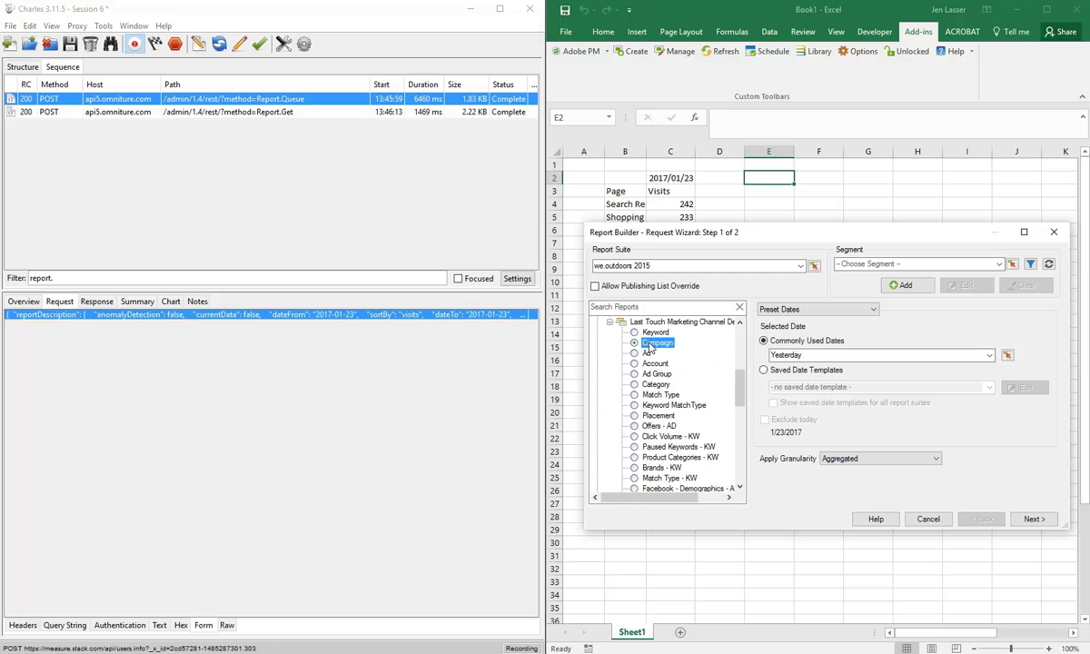
Apply the Desktop Customers segment, a Last week date range, and Day granularity
{"action": "left_click", "coordinate": [887, 264]}
{"action": "type", "text": "customer"}
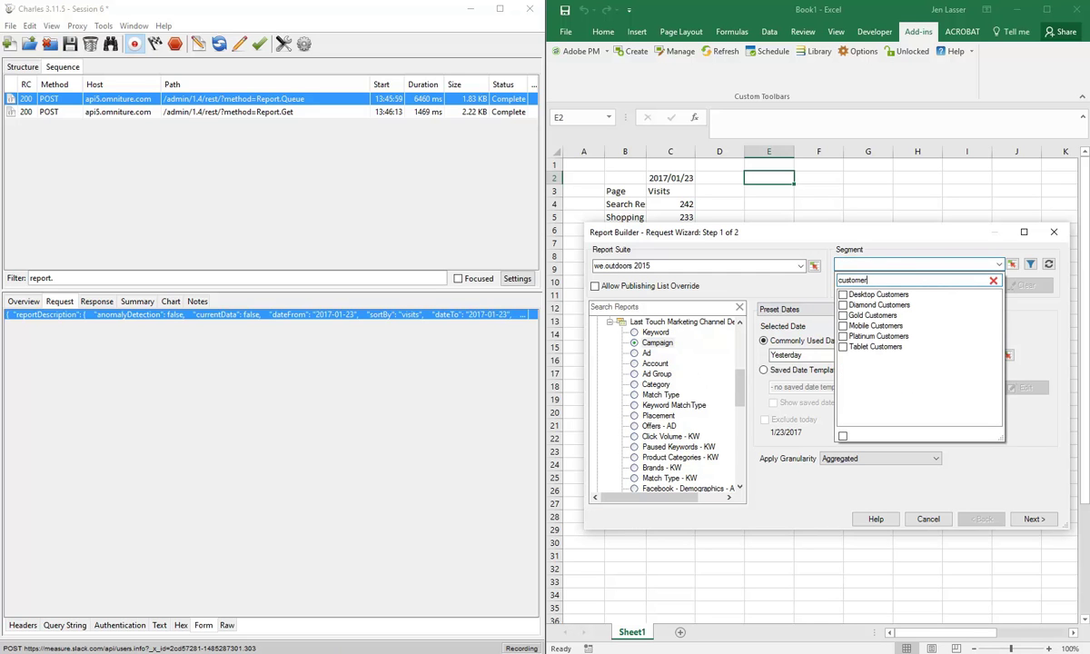
{"action": "left_click", "coordinate": [842, 295]}
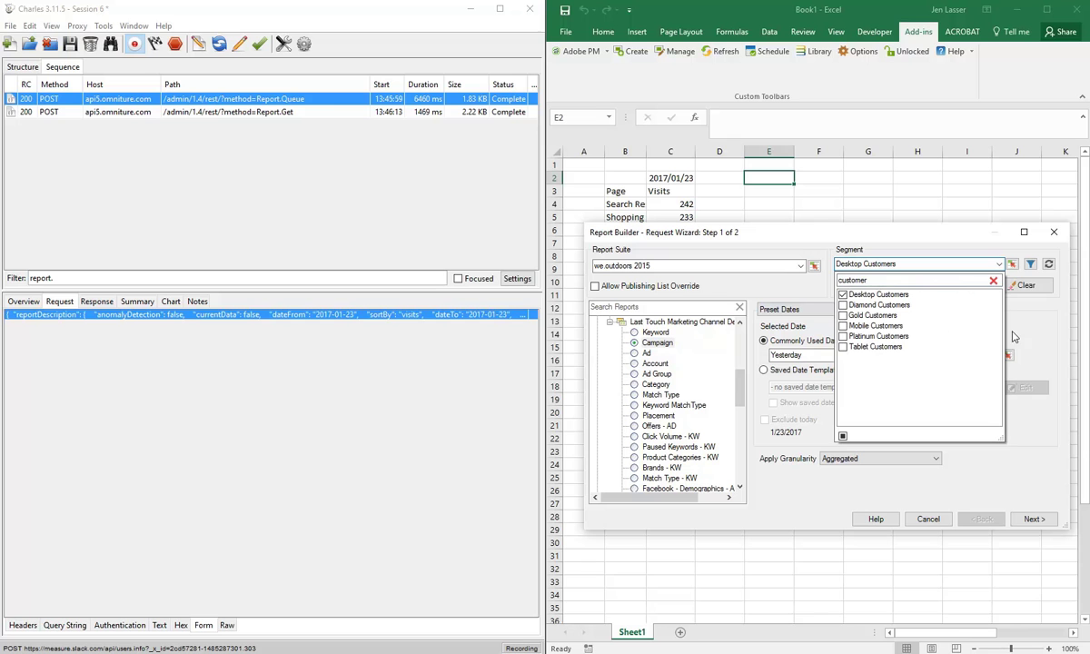
{"action": "left_click", "coordinate": [1025, 339]}
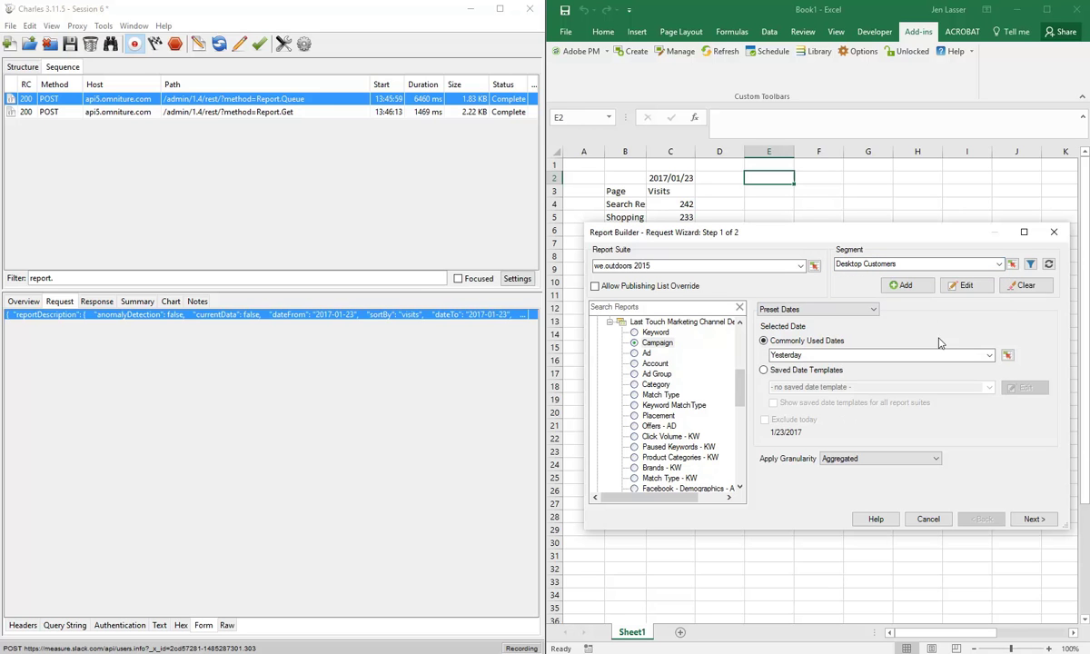
{"action": "left_click", "coordinate": [990, 356]}
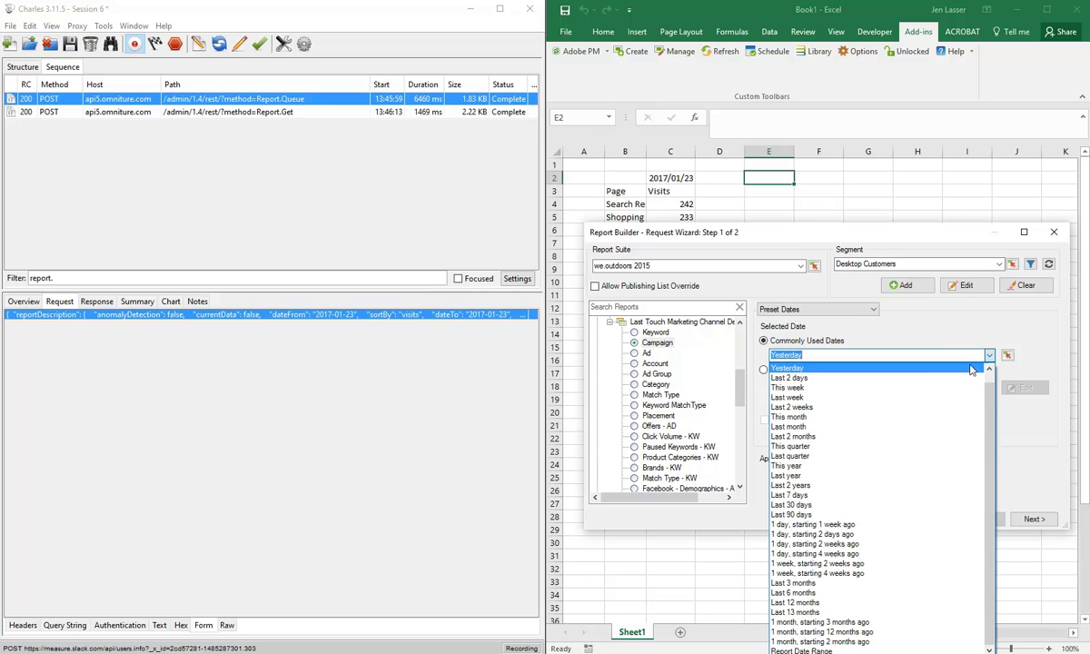
{"action": "left_click", "coordinate": [927, 398]}
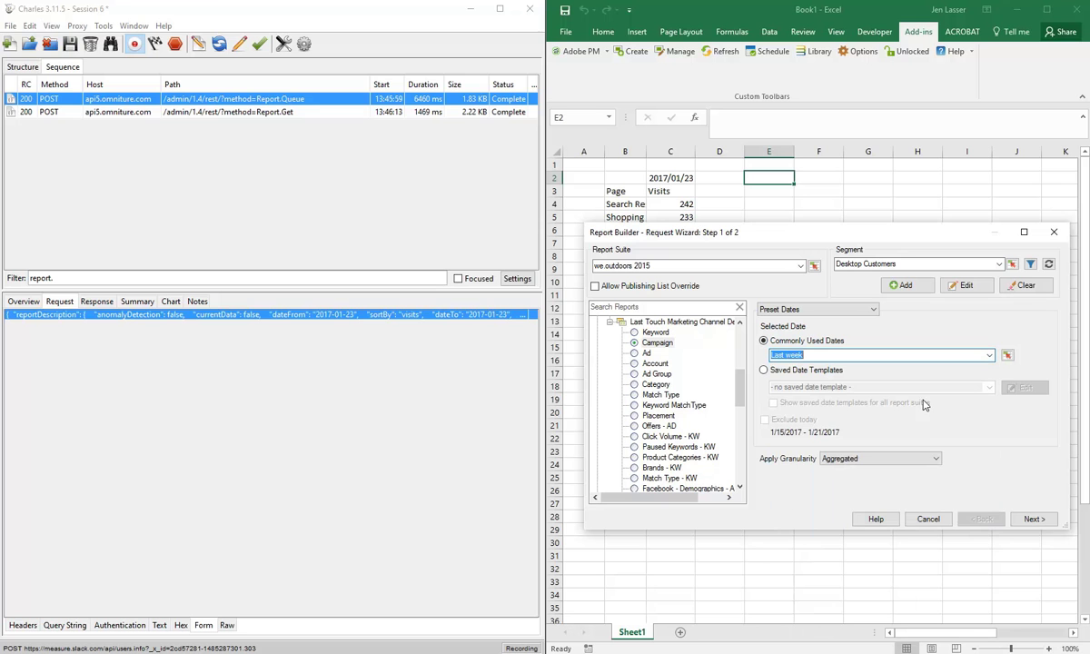
{"action": "left_click", "coordinate": [936, 459]}
{"action": "left_click", "coordinate": [901, 479]}
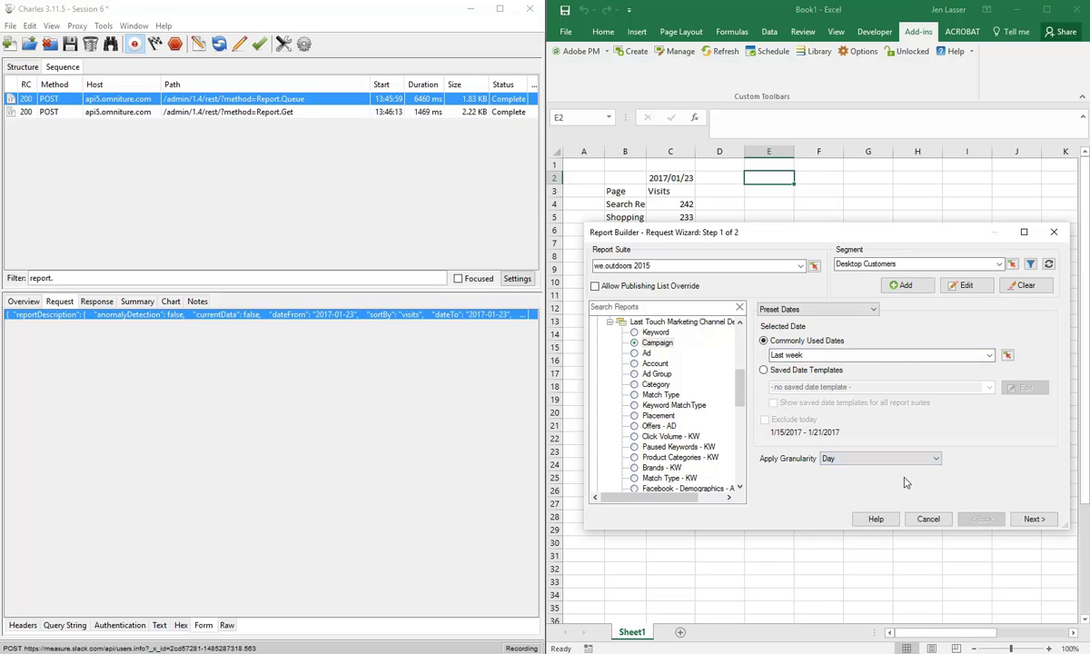
On the layout step, nest Last Touch Marketing Channel Detail under Campaign in Row Labels
{"action": "left_click", "coordinate": [1032, 519]}
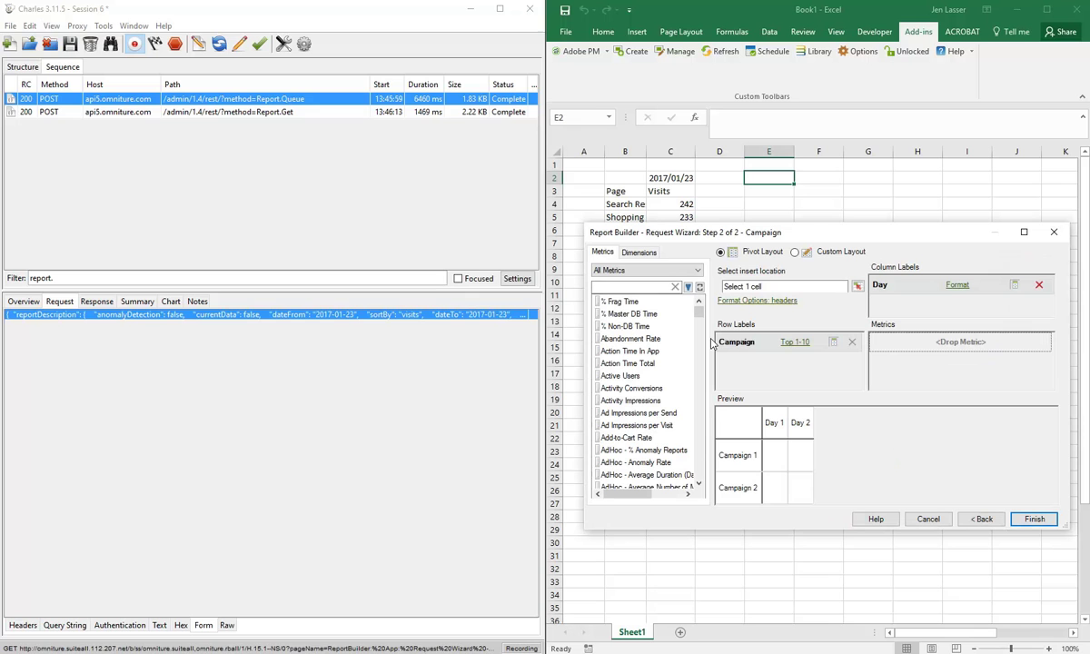
{"action": "left_click", "coordinate": [638, 254]}
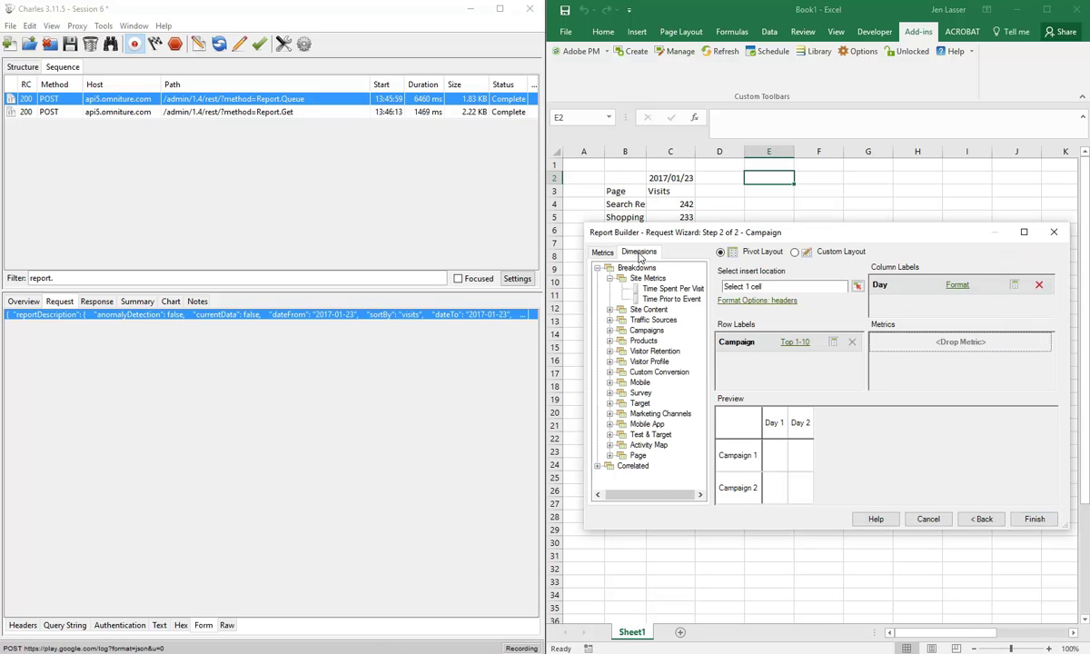
{"action": "double_click", "coordinate": [661, 414]}
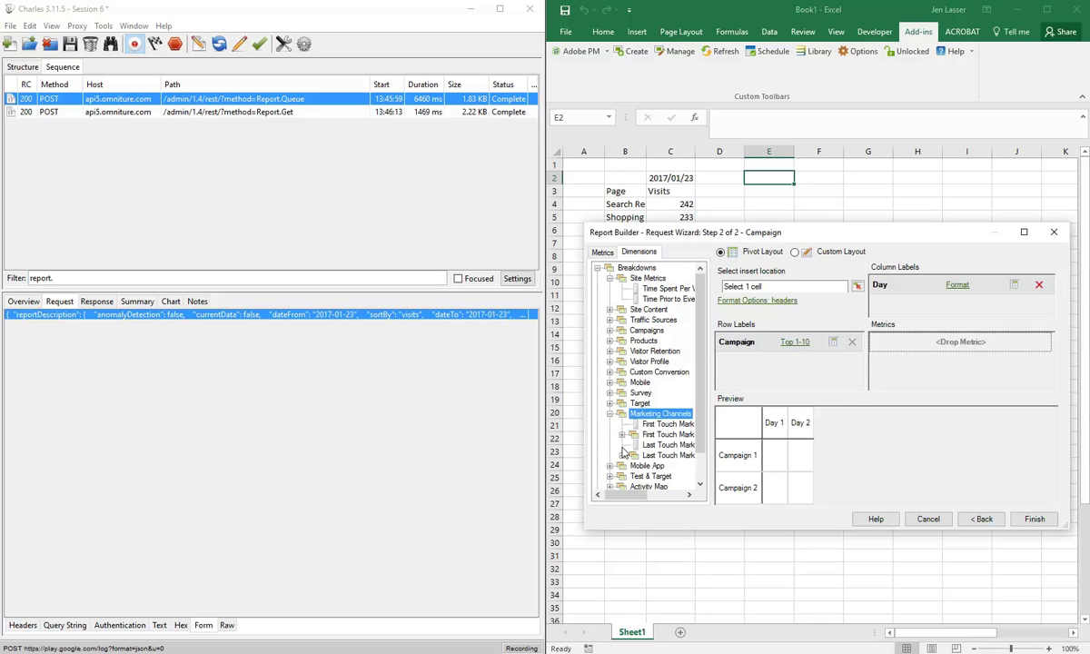
{"action": "left_click", "coordinate": [623, 455]}
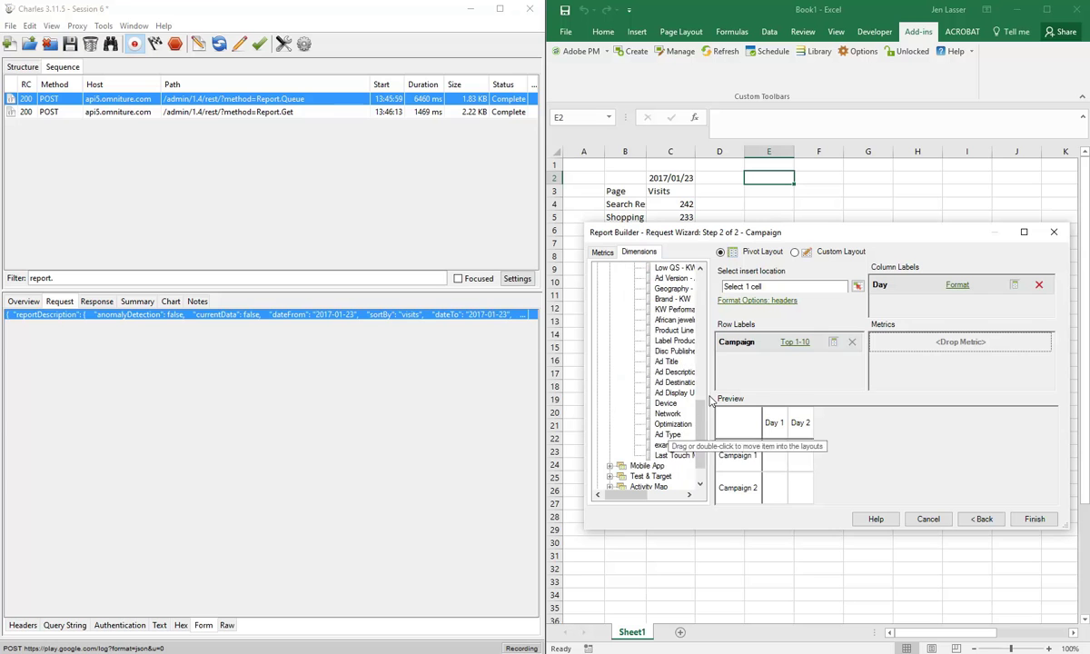
{"action": "left_click_drag", "start_coordinate": [683, 377], "coordinate": [766, 377]}
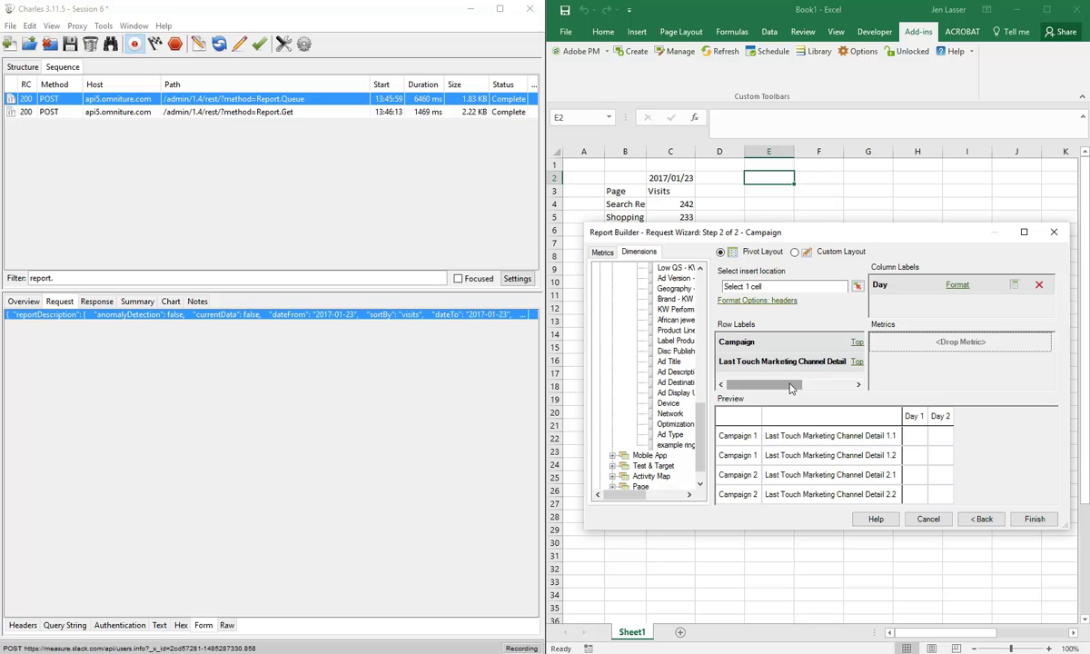
{"action": "left_click_drag", "start_coordinate": [789, 386], "coordinate": [816, 385]}
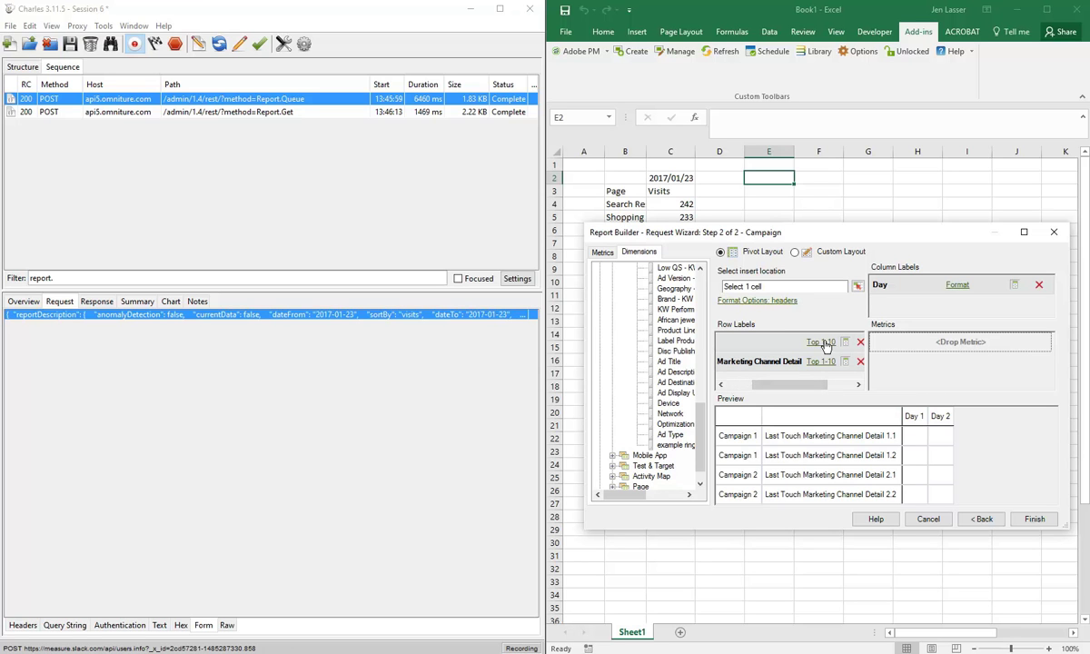
{"action": "left_click", "coordinate": [825, 343]}
Limit the Campaign rows to the top 5 campaigns
{"action": "left_click", "coordinate": [851, 353]}
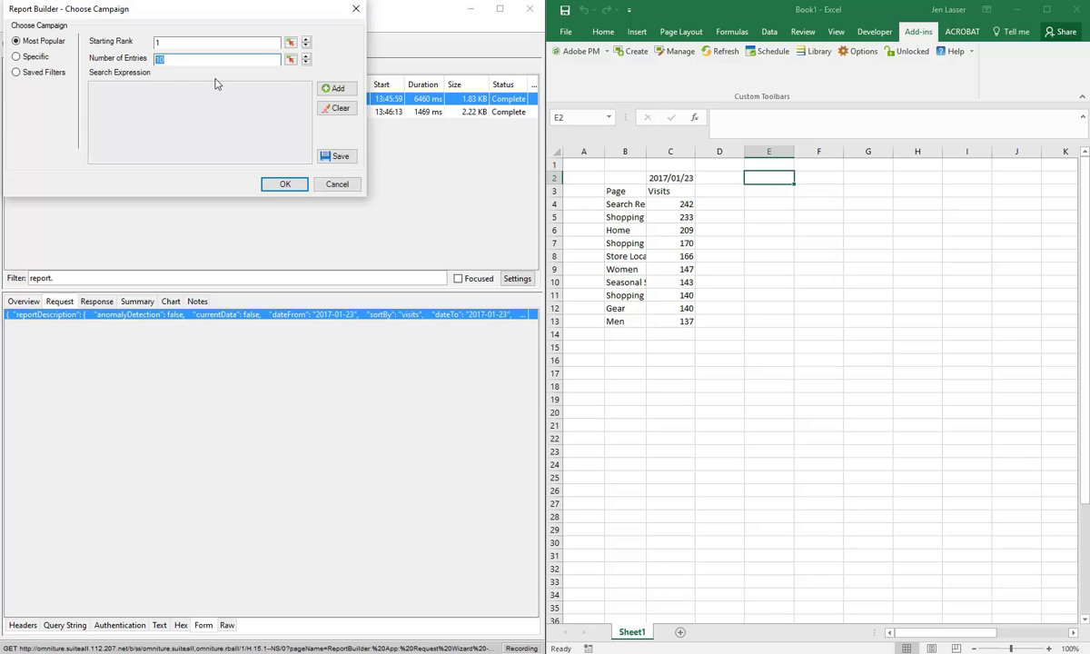
{"action": "type", "text": "5"}
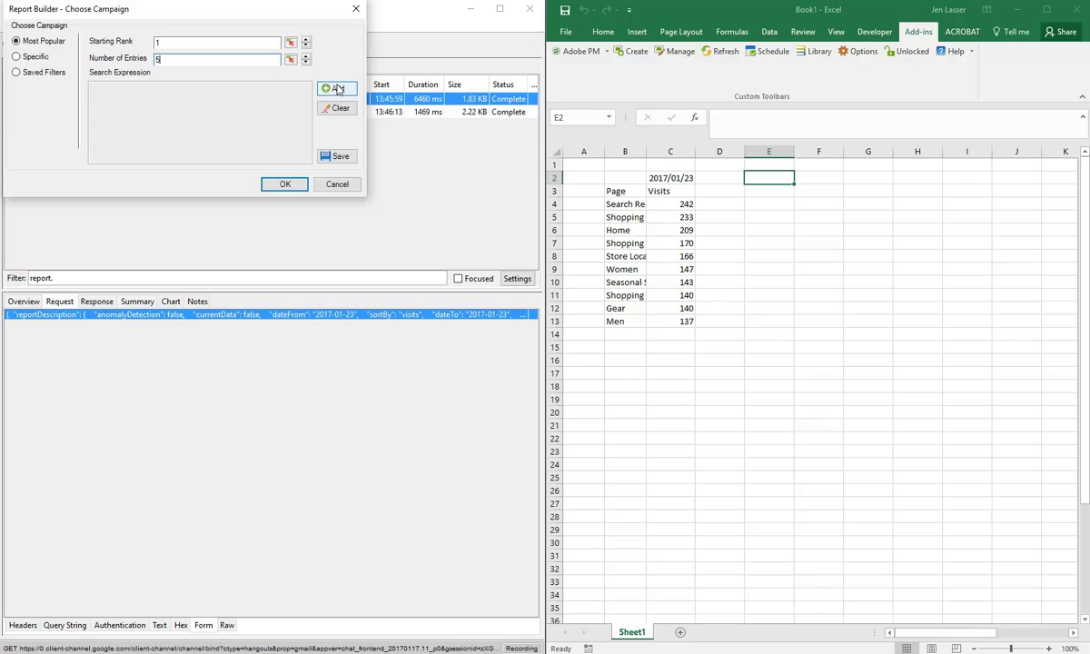
{"action": "left_click", "coordinate": [287, 184]}
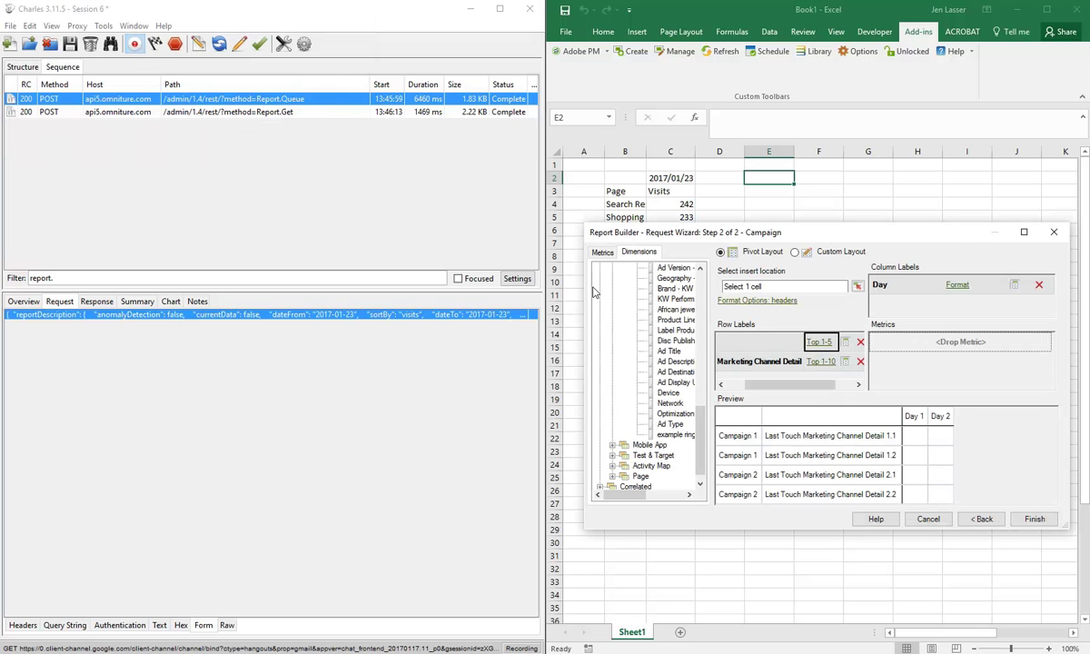
Filter Last Touch Marketing Channel Detail with 'Does not contain the phrase' unspecified
{"action": "left_click", "coordinate": [821, 362]}
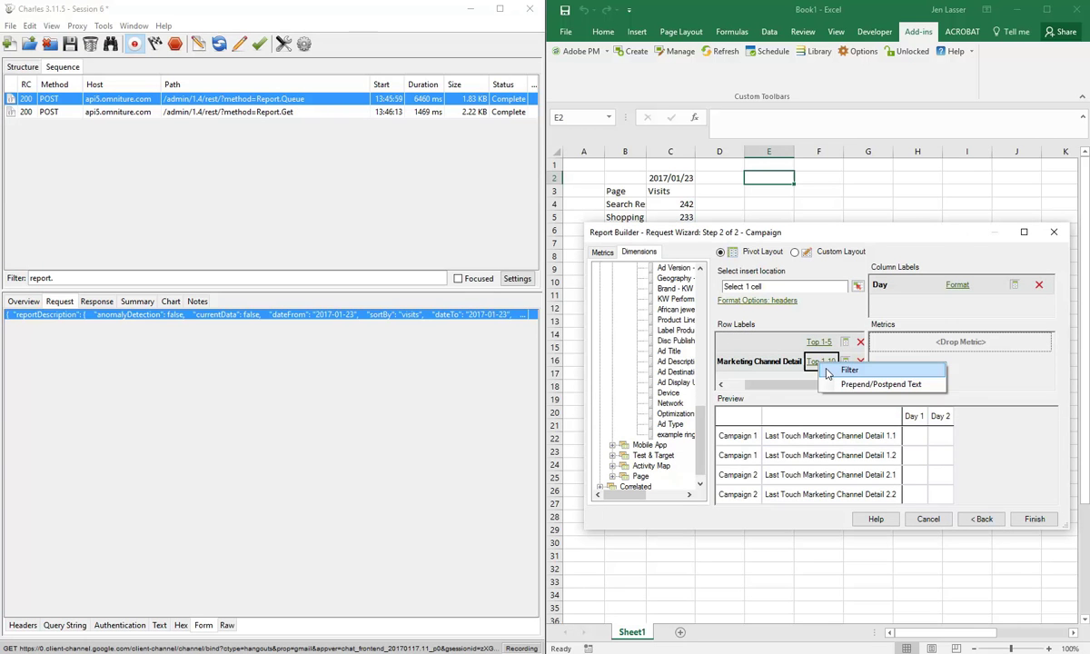
{"action": "left_click", "coordinate": [840, 371]}
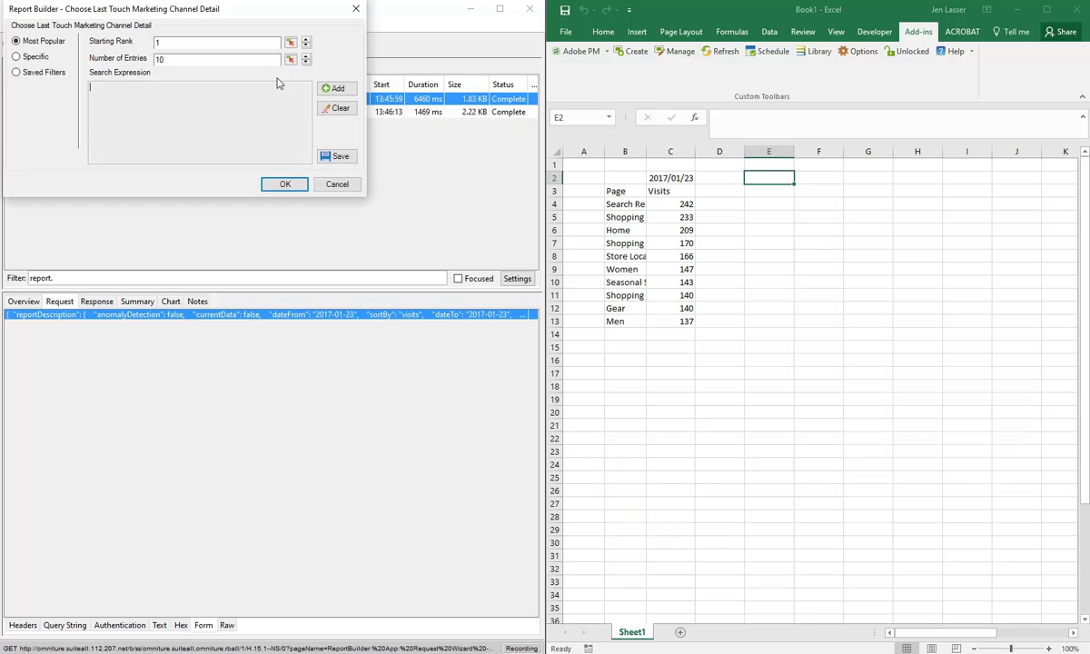
{"action": "left_click", "coordinate": [329, 88]}
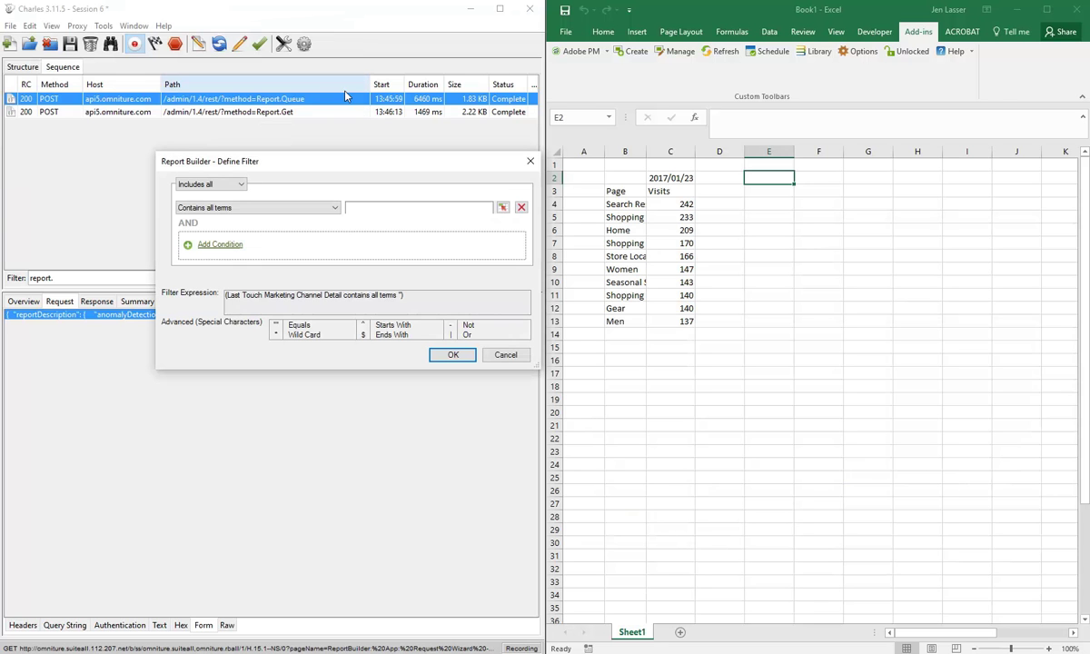
{"action": "left_click", "coordinate": [314, 208]}
{"action": "left_click", "coordinate": [306, 228]}
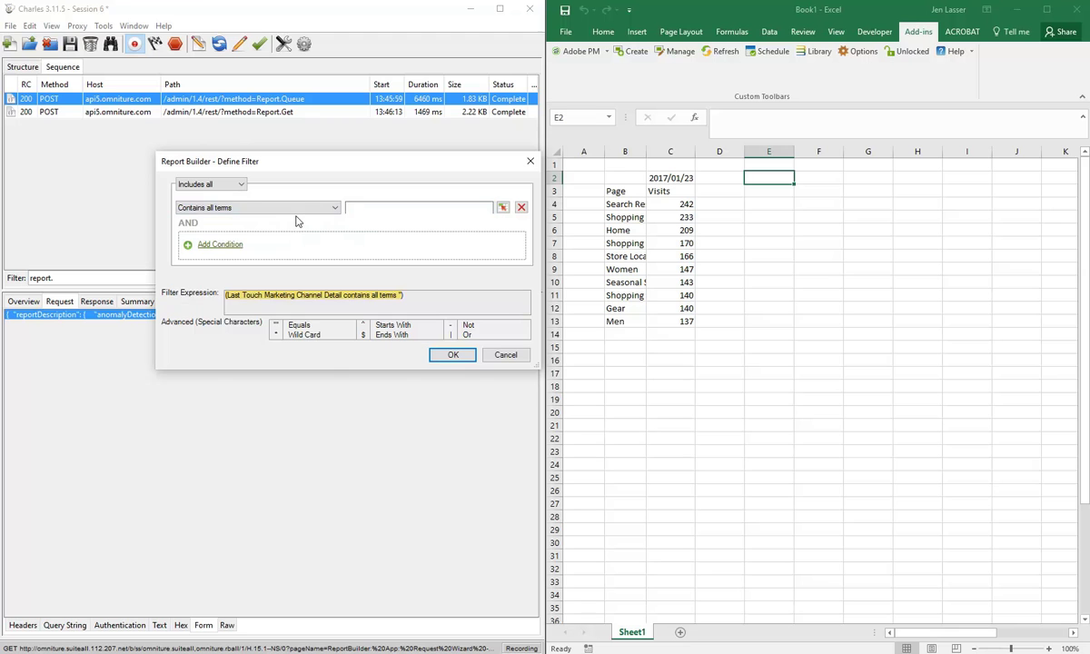
{"action": "left_click", "coordinate": [280, 207]}
{"action": "left_click", "coordinate": [291, 253]}
{"action": "left_click", "coordinate": [385, 208]}
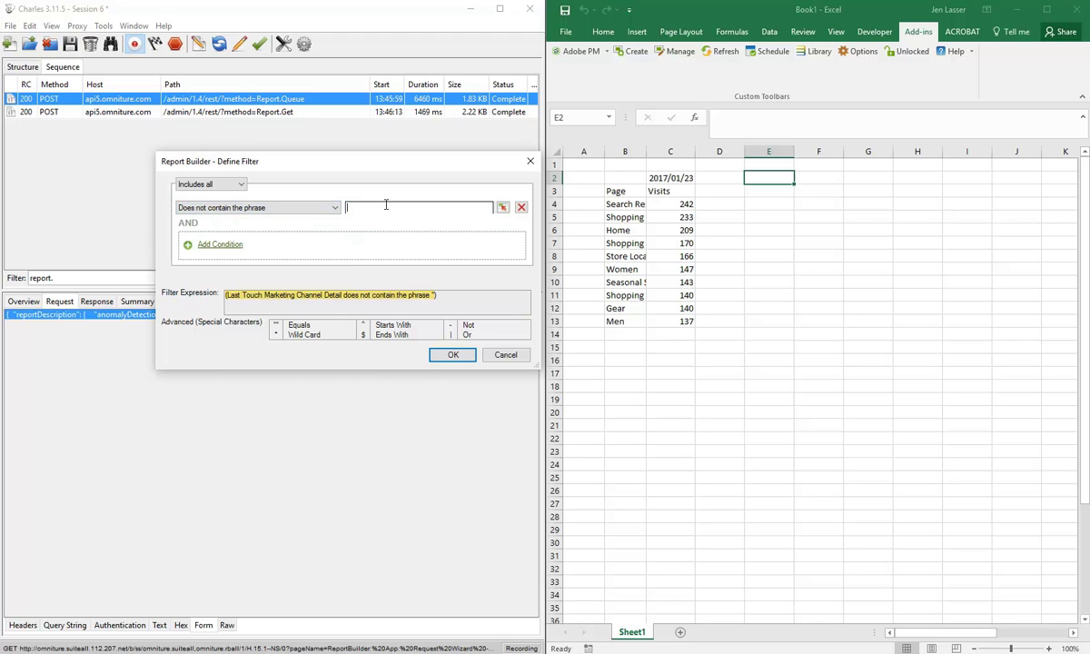
{"action": "type", "text": "unspecified"}
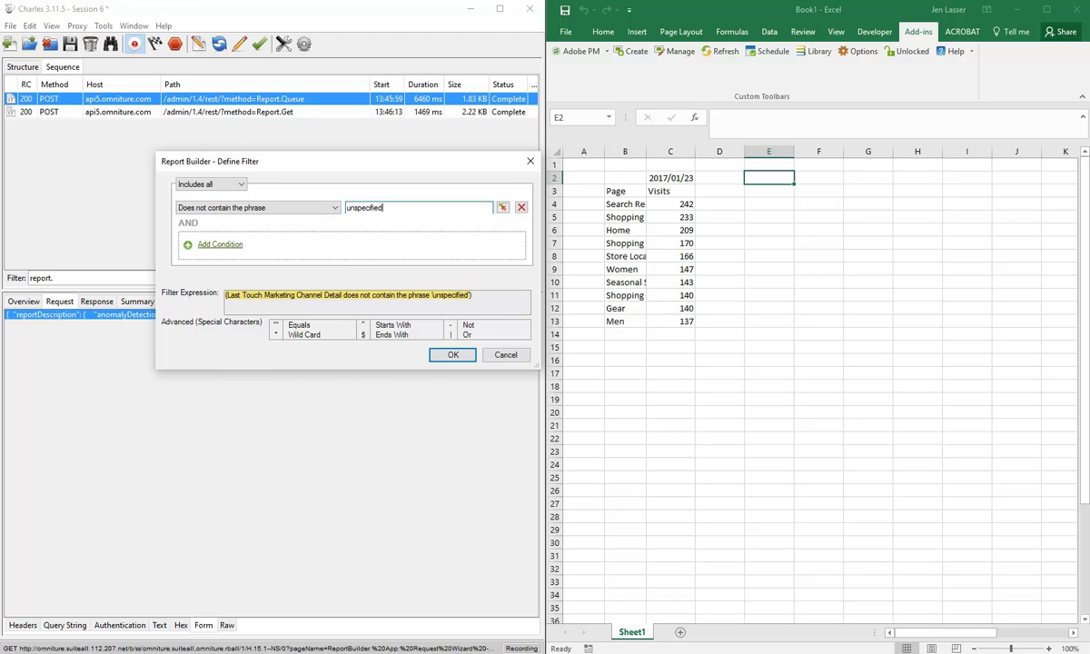
{"action": "left_click", "coordinate": [452, 355]}
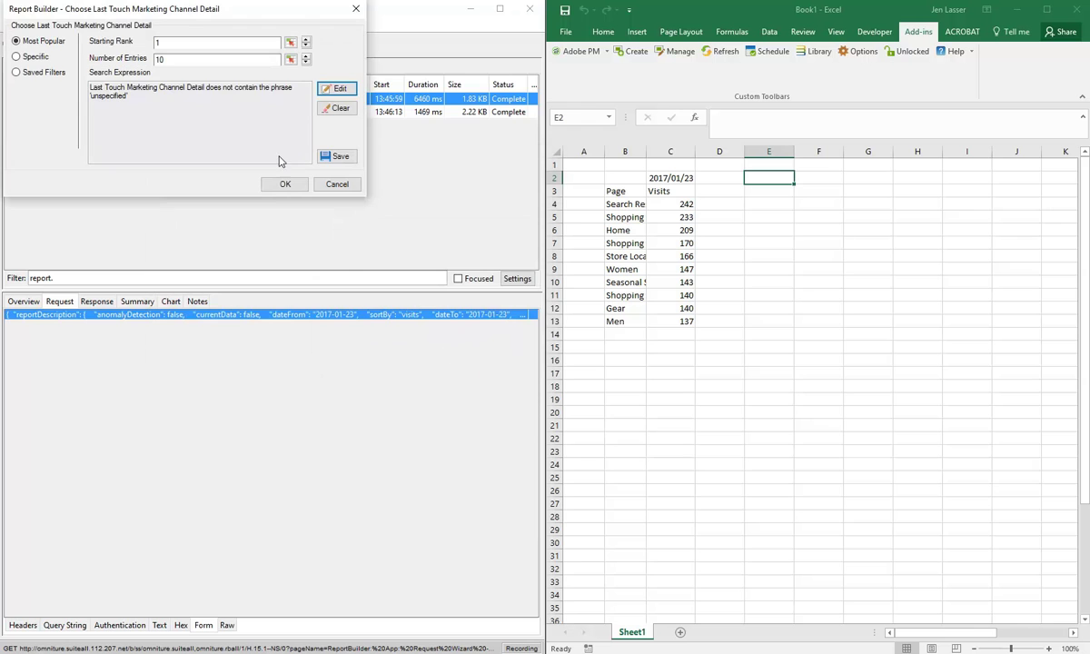
{"action": "left_click", "coordinate": [285, 185]}
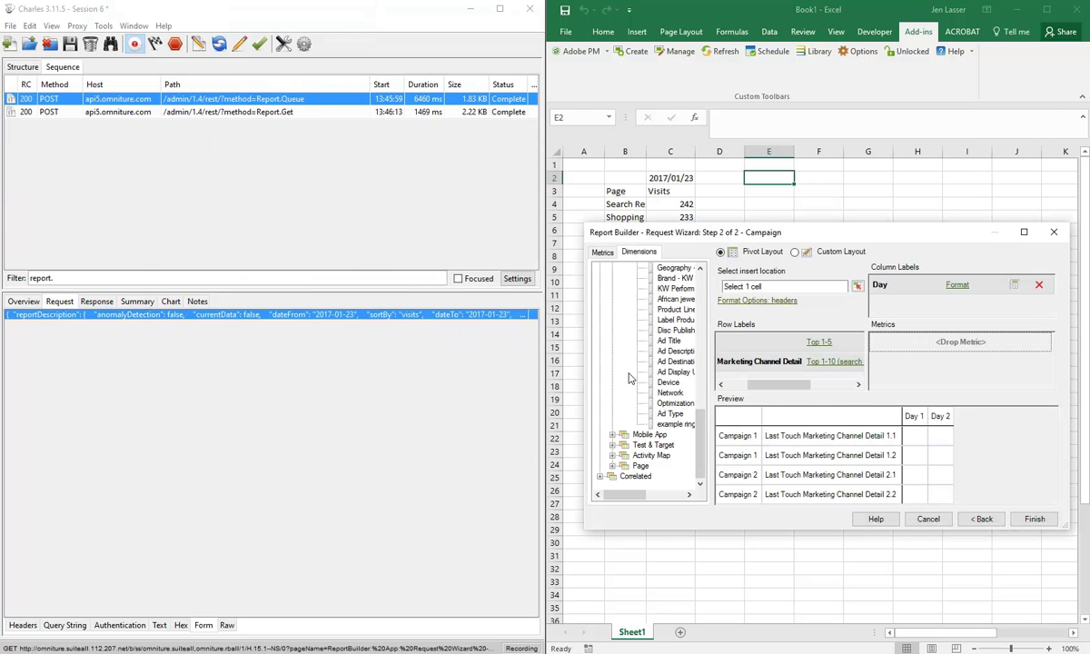
Add the Visits and Visits / Visitors metrics to the request
{"action": "left_click", "coordinate": [604, 253]}
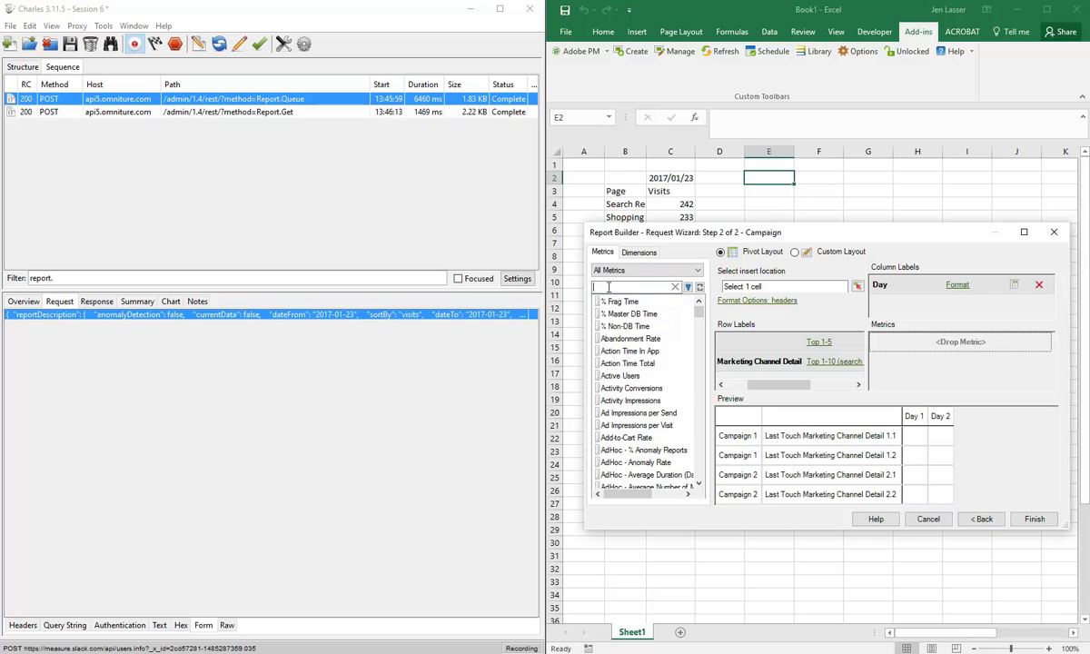
{"action": "type", "text": "visits"}
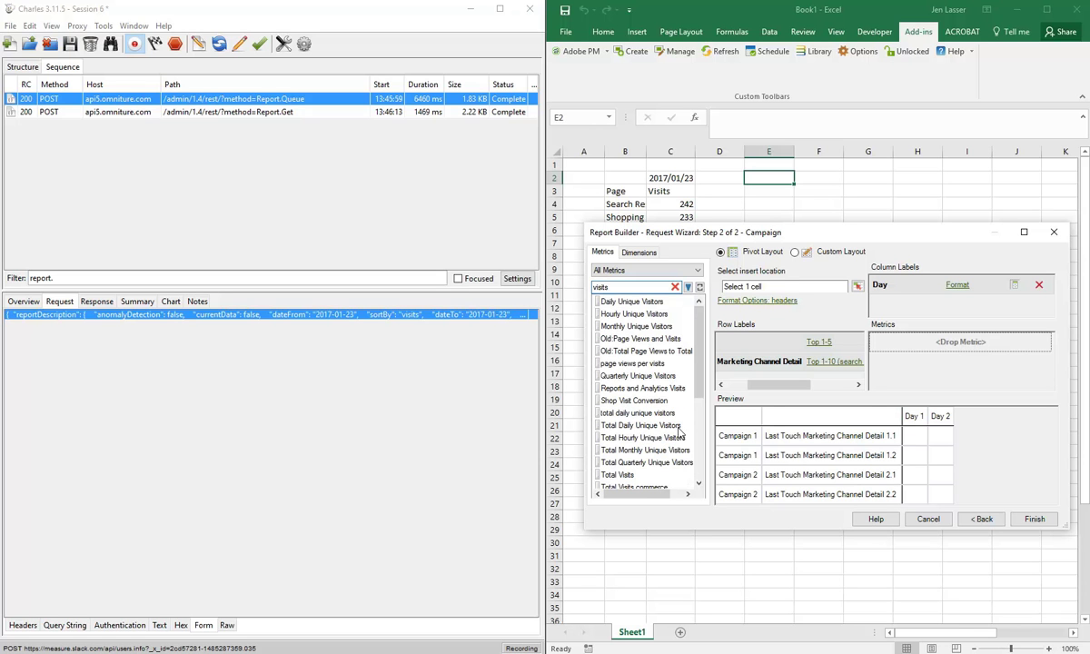
{"action": "scroll", "coordinate": [686, 391], "scroll_direction": "down", "scroll_amount": 5}
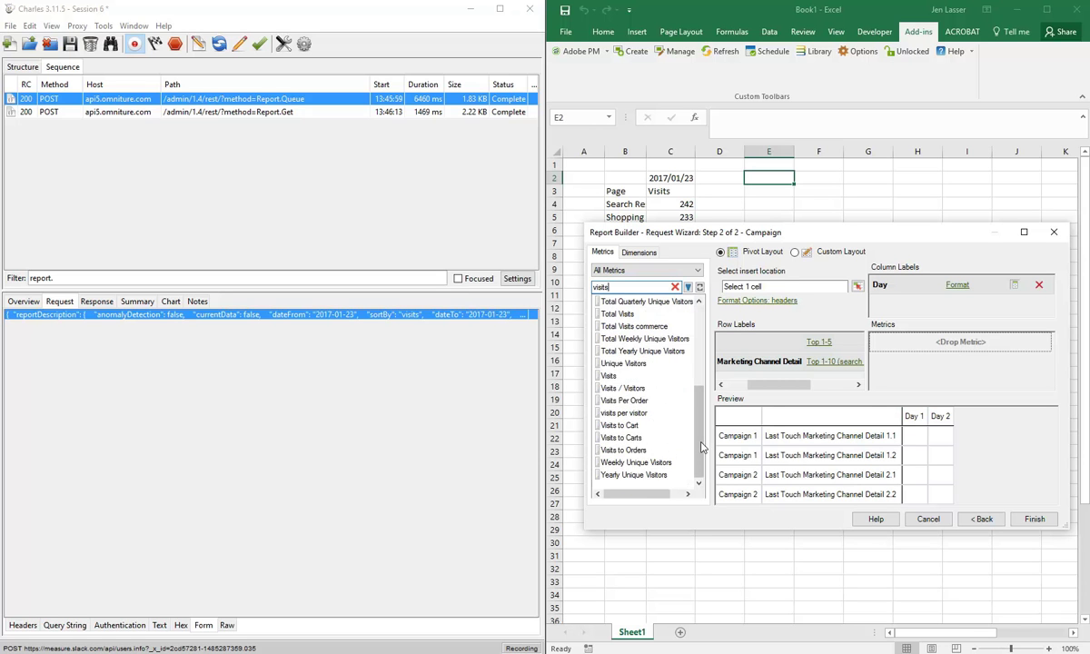
{"action": "left_click", "coordinate": [609, 377]}
{"action": "double_click", "coordinate": [609, 376]}
{"action": "scroll", "coordinate": [699, 457], "scroll_direction": "down", "scroll_amount": 5}
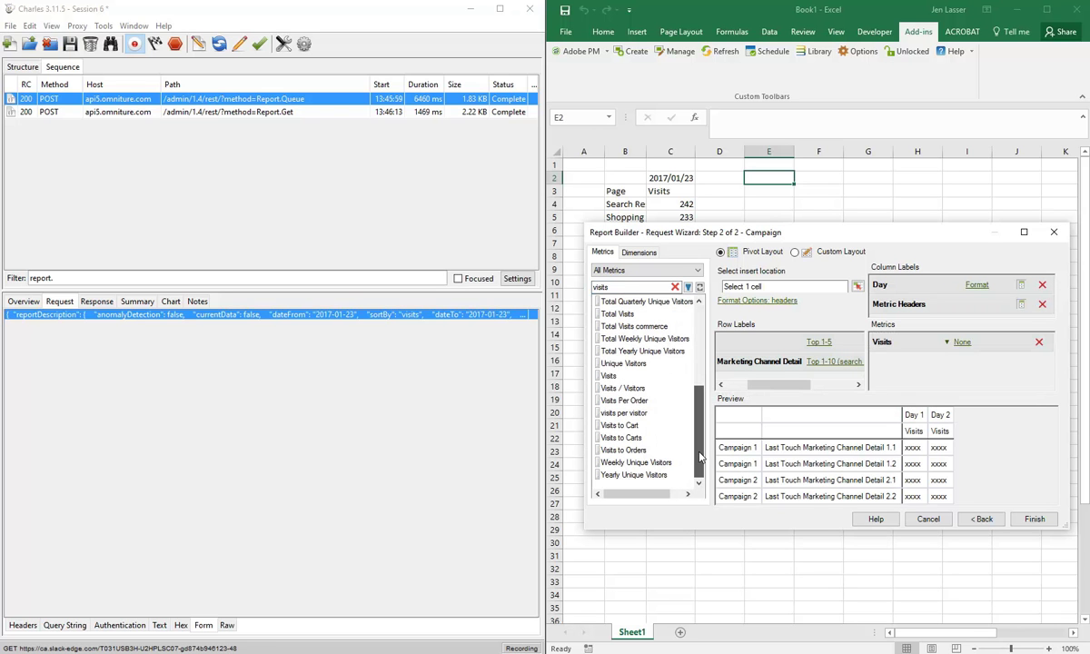
{"action": "left_click", "coordinate": [621, 390]}
{"action": "double_click", "coordinate": [621, 390]}
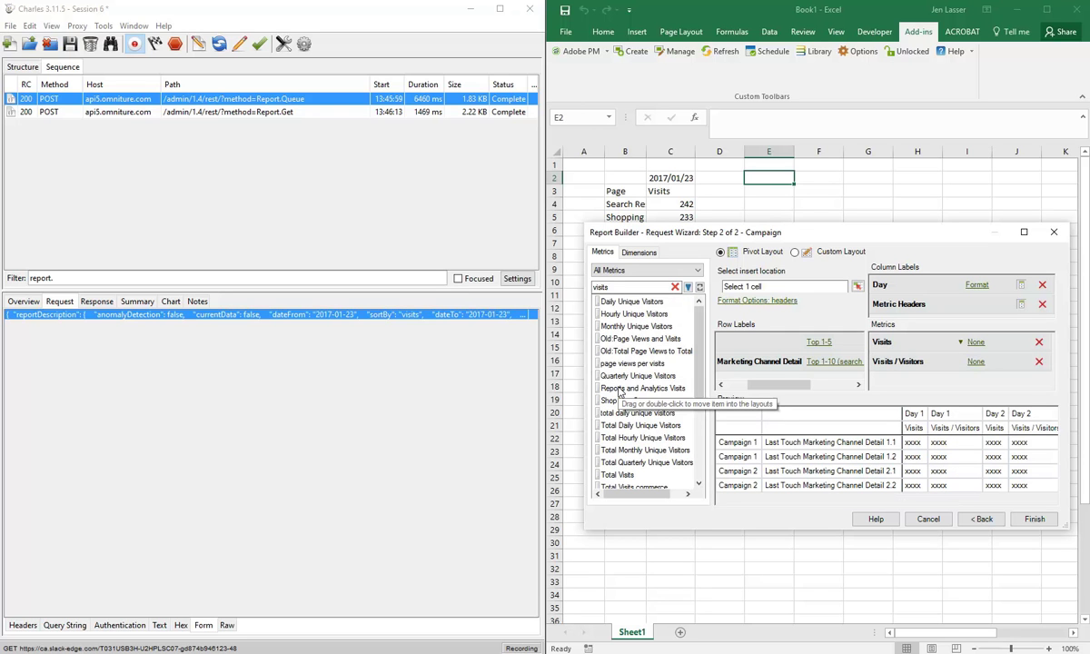
Set the insert location to E2, clear the Charles session, and finish the request
{"action": "left_click", "coordinate": [784, 179]}
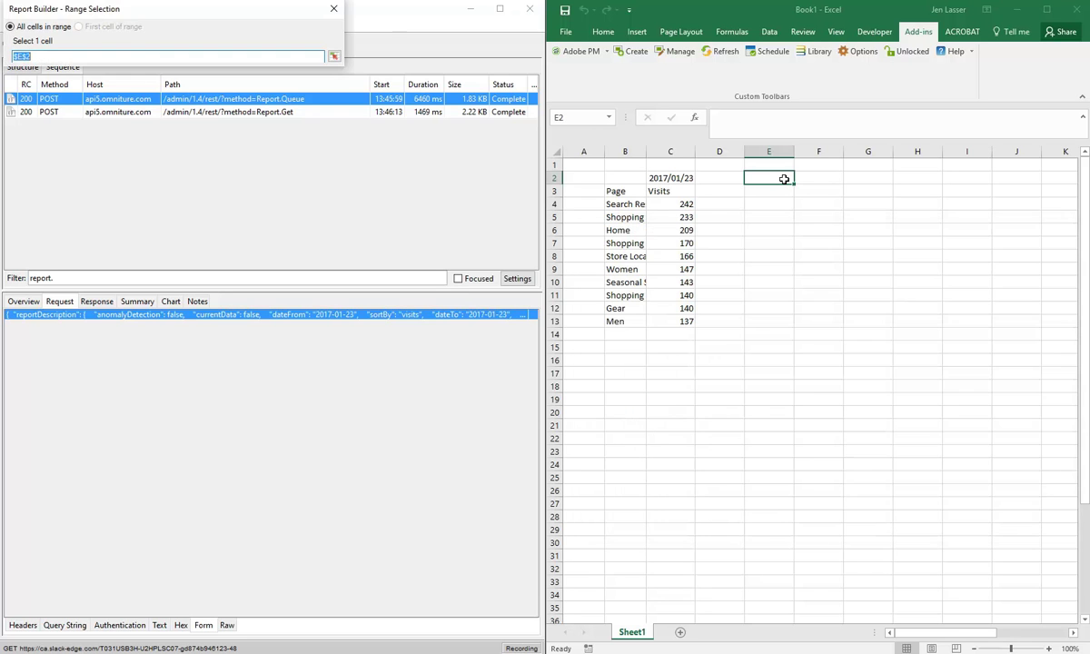
{"action": "left_click", "coordinate": [335, 57]}
{"action": "left_click", "coordinate": [8, 45]}
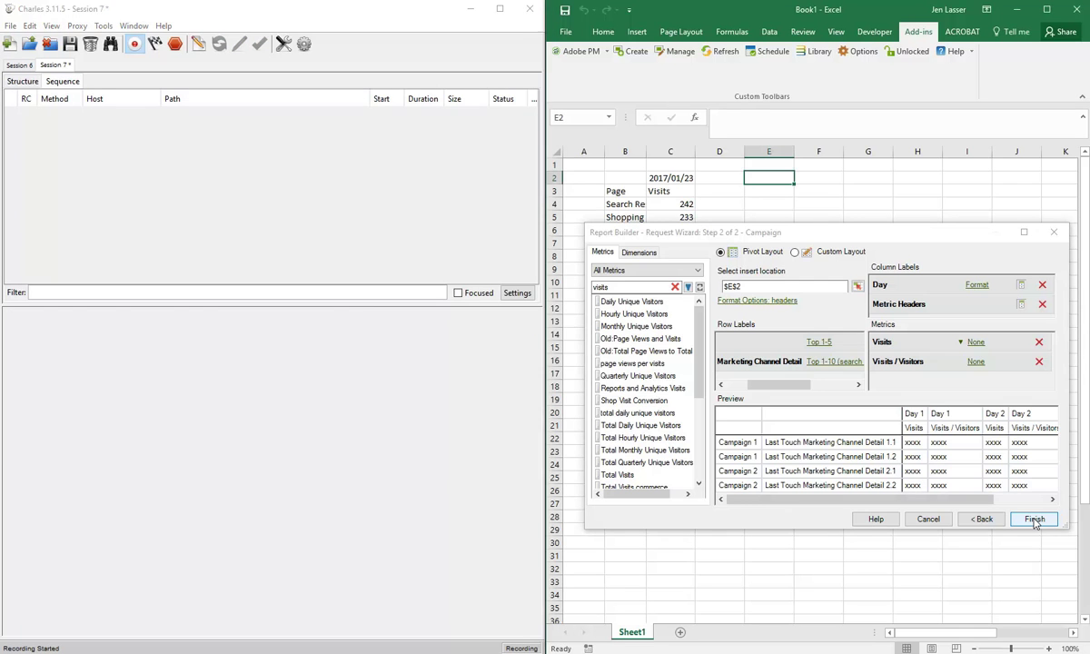
{"action": "left_click", "coordinate": [1034, 520]}
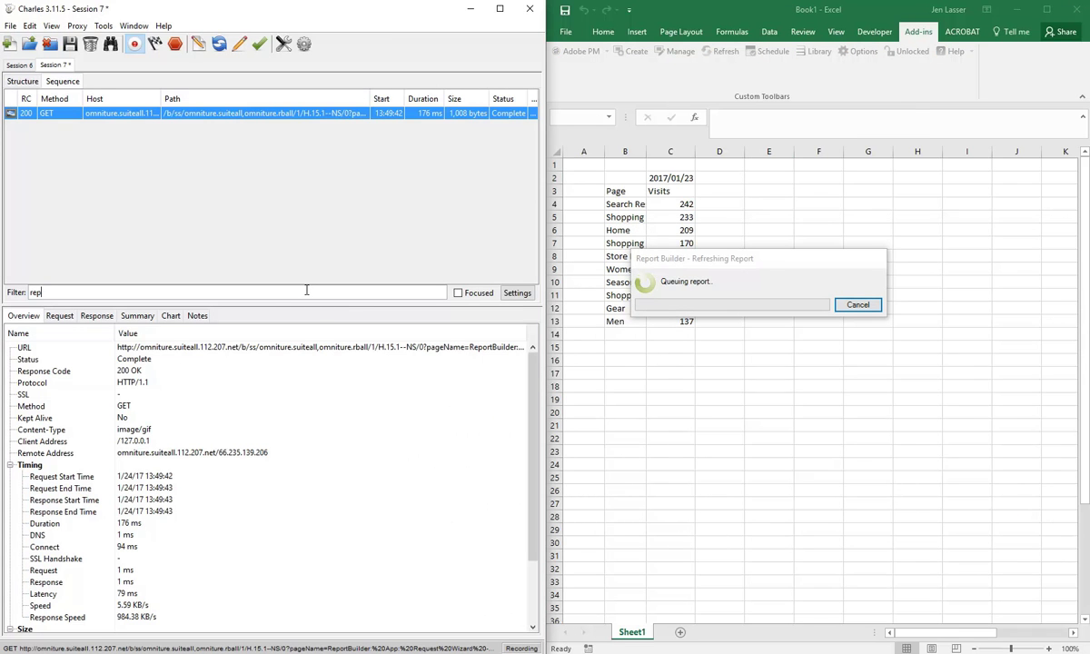
Filter Charles on 'report.' and select the new Report.Queue request's JSON body line
{"action": "left_click", "coordinate": [306, 291]}
{"action": "type", "text": "report."}
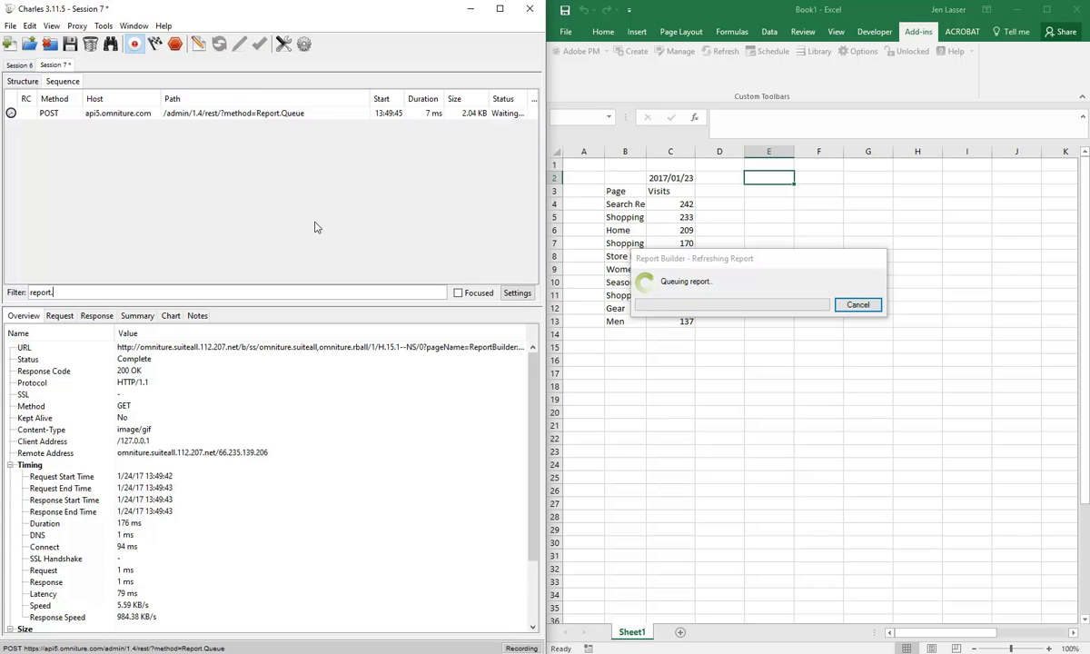
{"action": "left_click", "coordinate": [257, 115]}
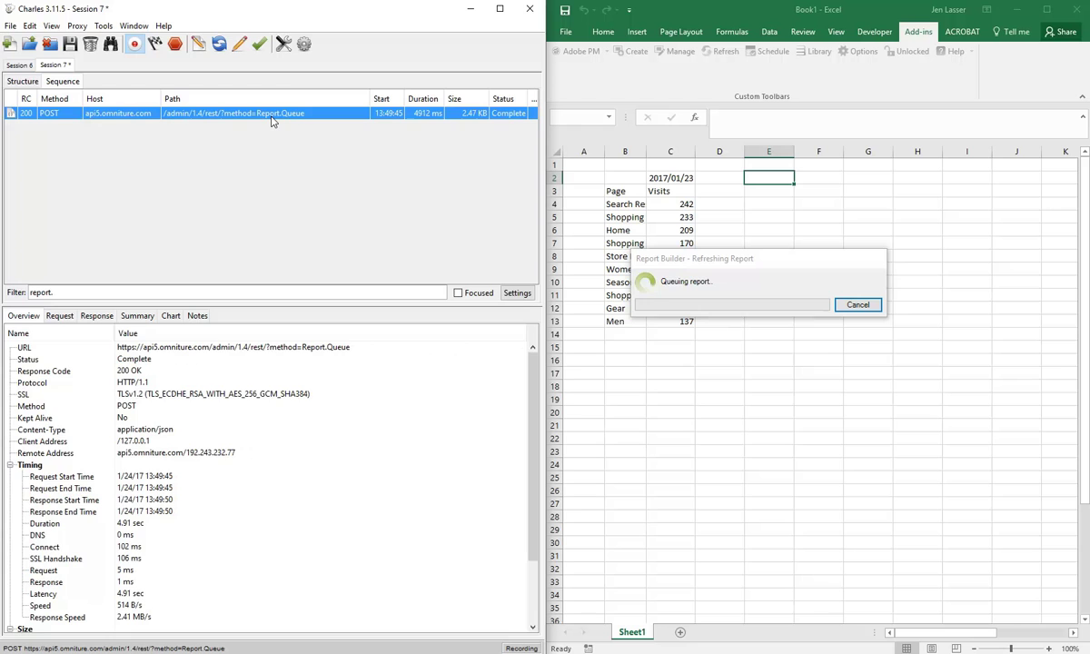
{"action": "left_click", "coordinate": [59, 315]}
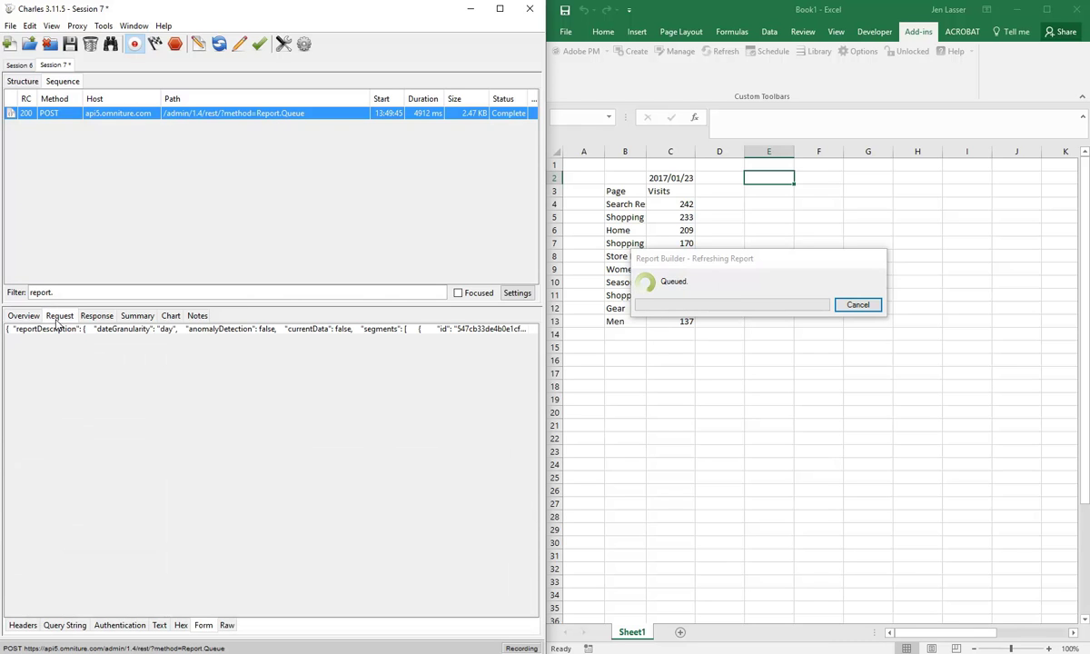
{"action": "left_click", "coordinate": [62, 333]}
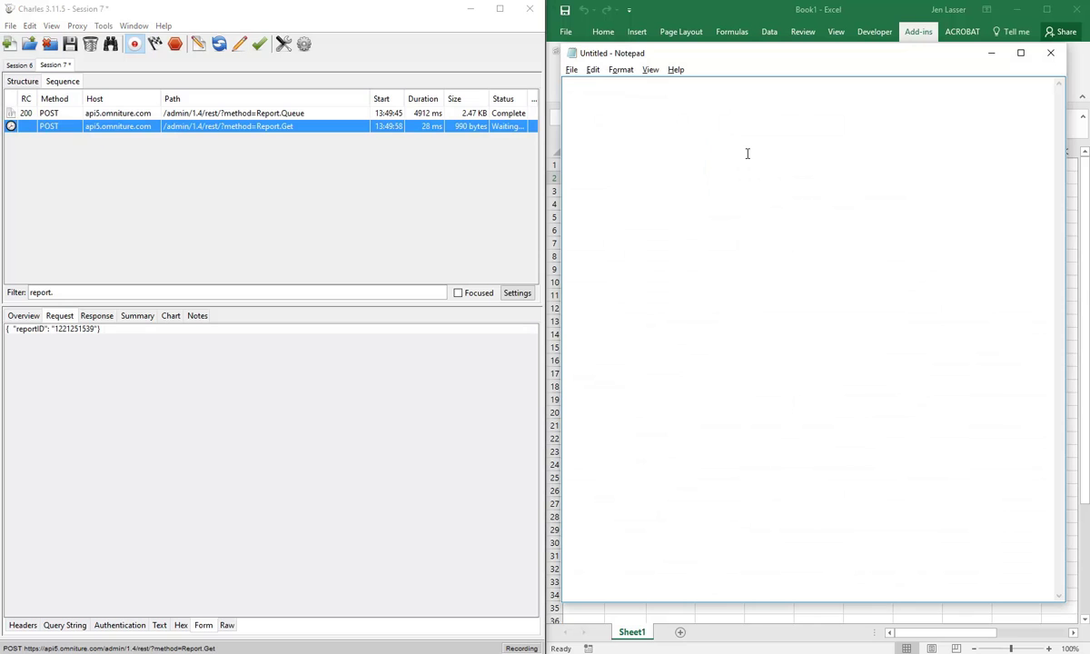
Paste the Report.Queue JSON into Notepad and highlight its segments block and daily dateGranularity line
{"action": "key", "text": "ctrl+v"}
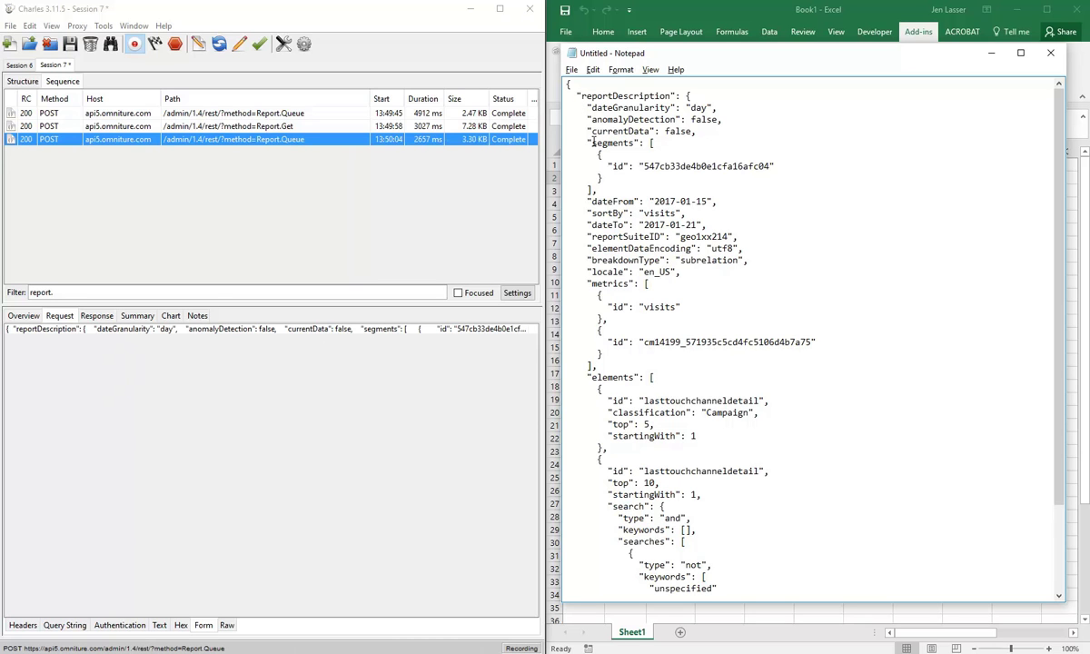
{"action": "left_click_drag", "start_coordinate": [588, 143], "coordinate": [676, 183]}
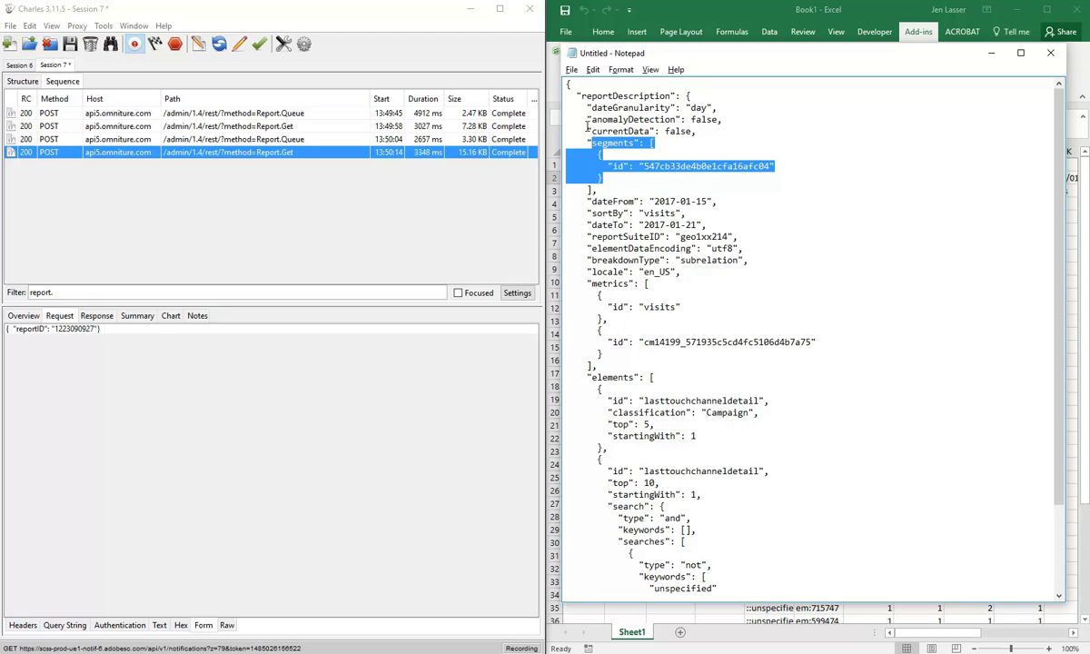
{"action": "left_click_drag", "start_coordinate": [591, 108], "coordinate": [718, 107]}
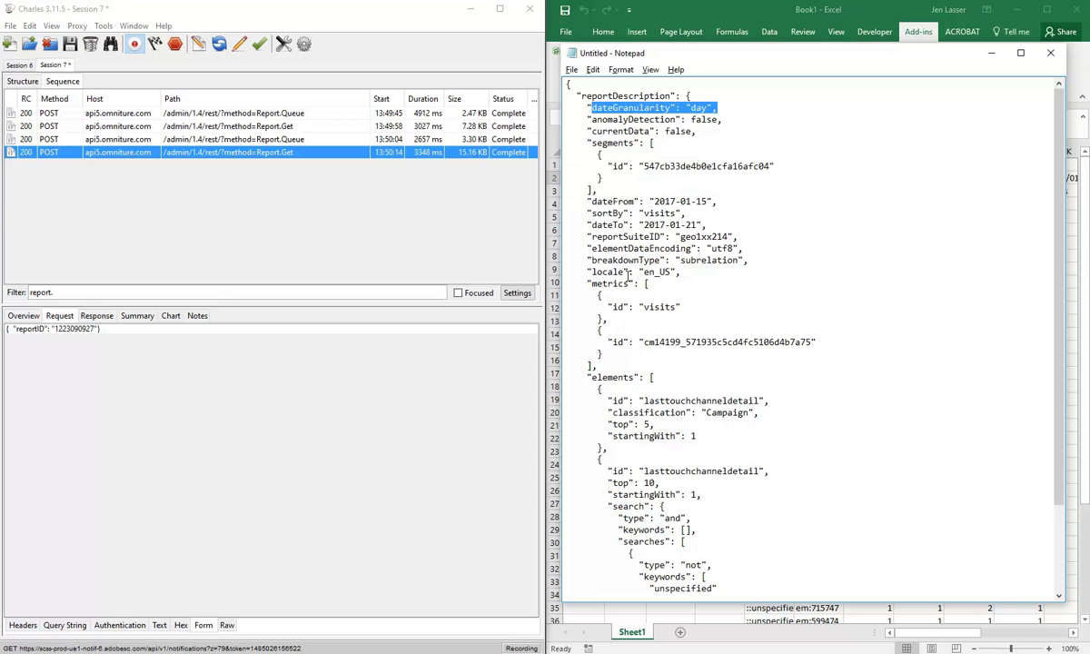
{"action": "left_click_drag", "start_coordinate": [591, 283], "coordinate": [603, 355]}
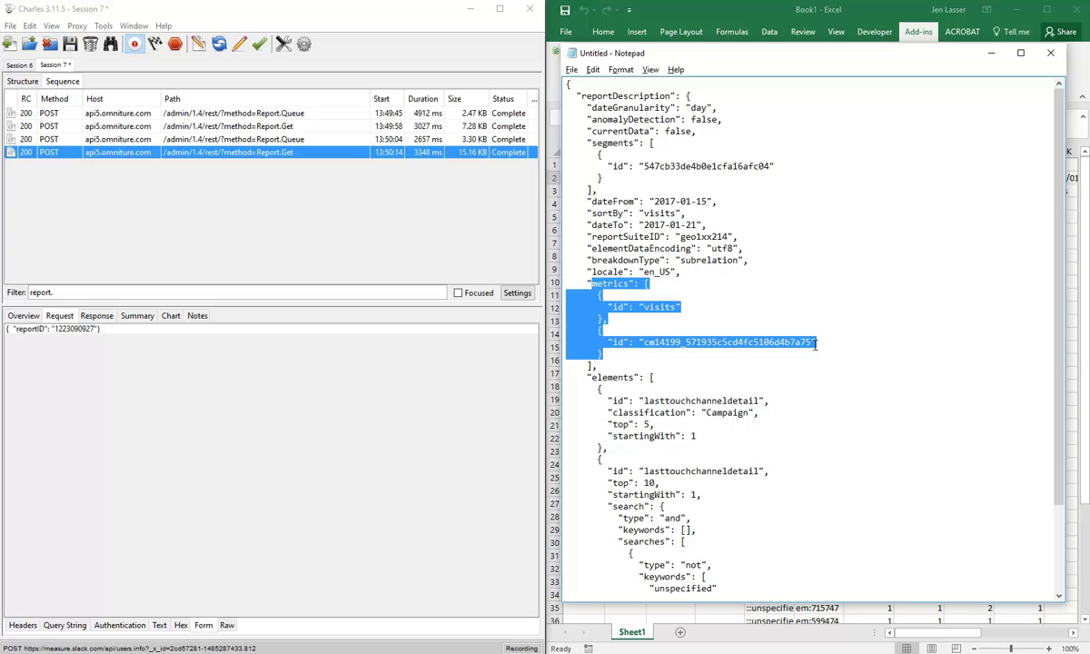
{"action": "scroll", "coordinate": [734, 375], "scroll_direction": "down", "scroll_amount": 3}
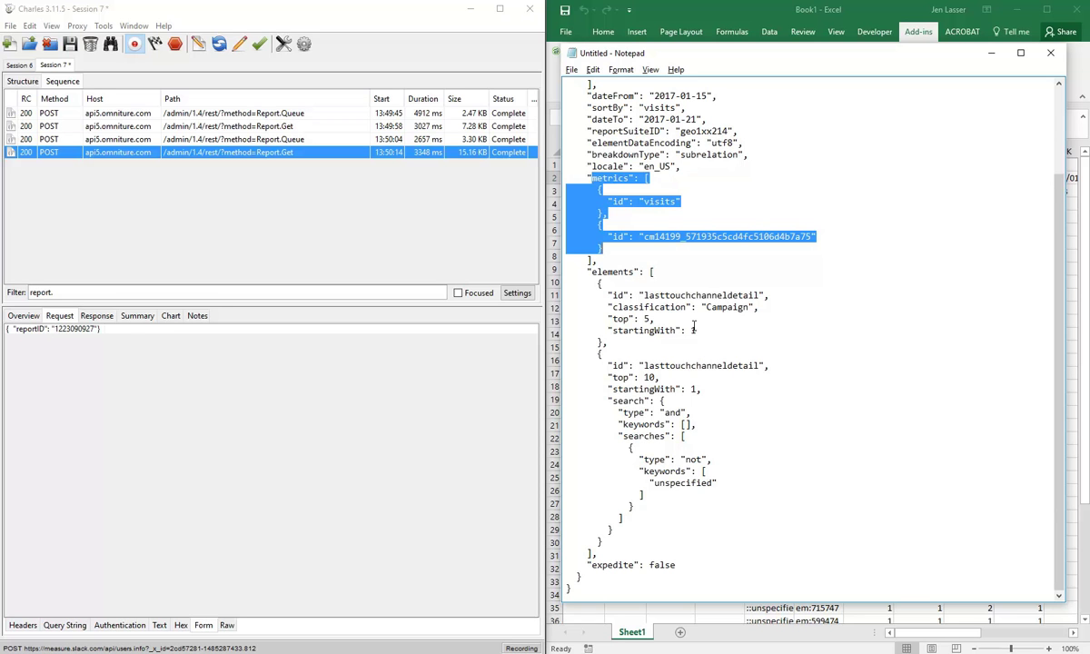
{"action": "left_click_drag", "start_coordinate": [697, 331], "coordinate": [602, 296]}
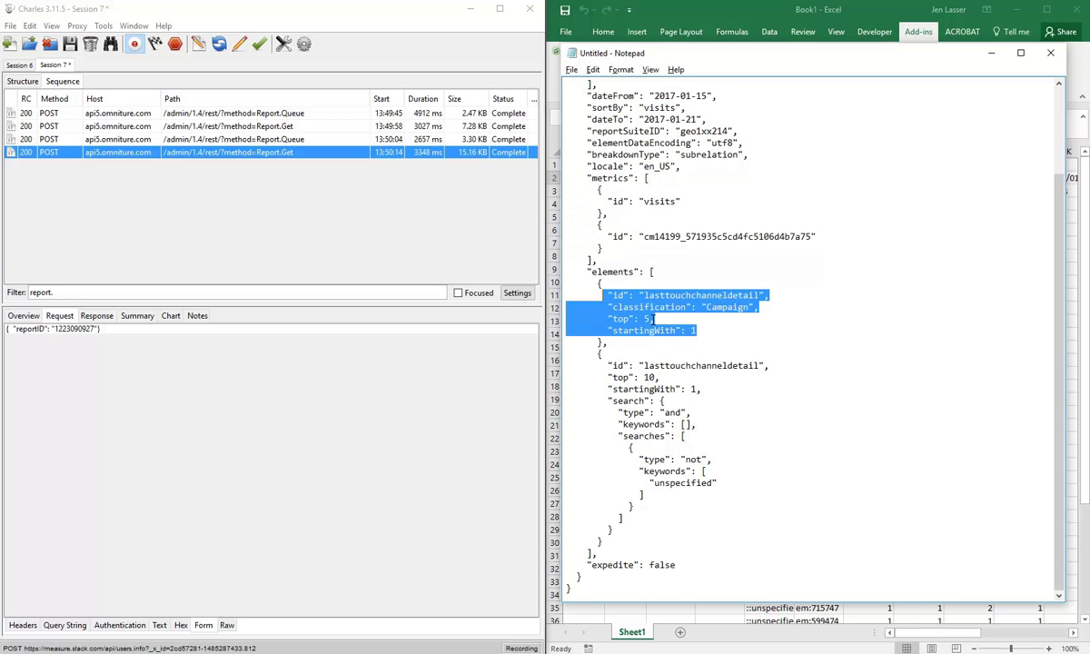
{"action": "left_click", "coordinate": [598, 353]}
{"action": "left_click_drag", "start_coordinate": [608, 366], "coordinate": [723, 484]}
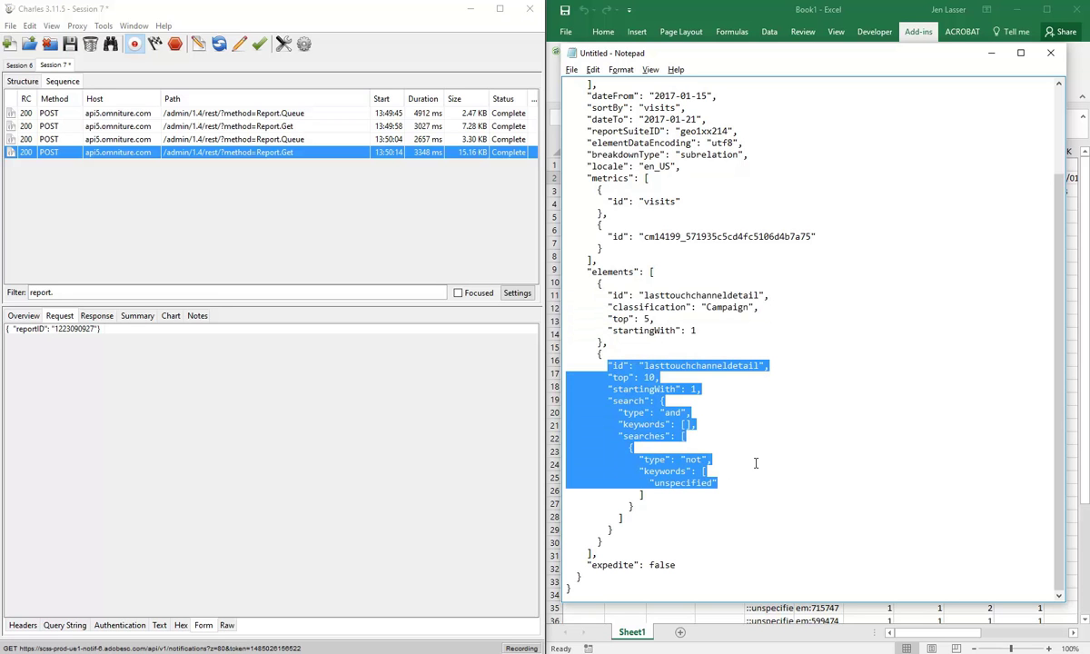
{"action": "left_click", "coordinate": [756, 463]}
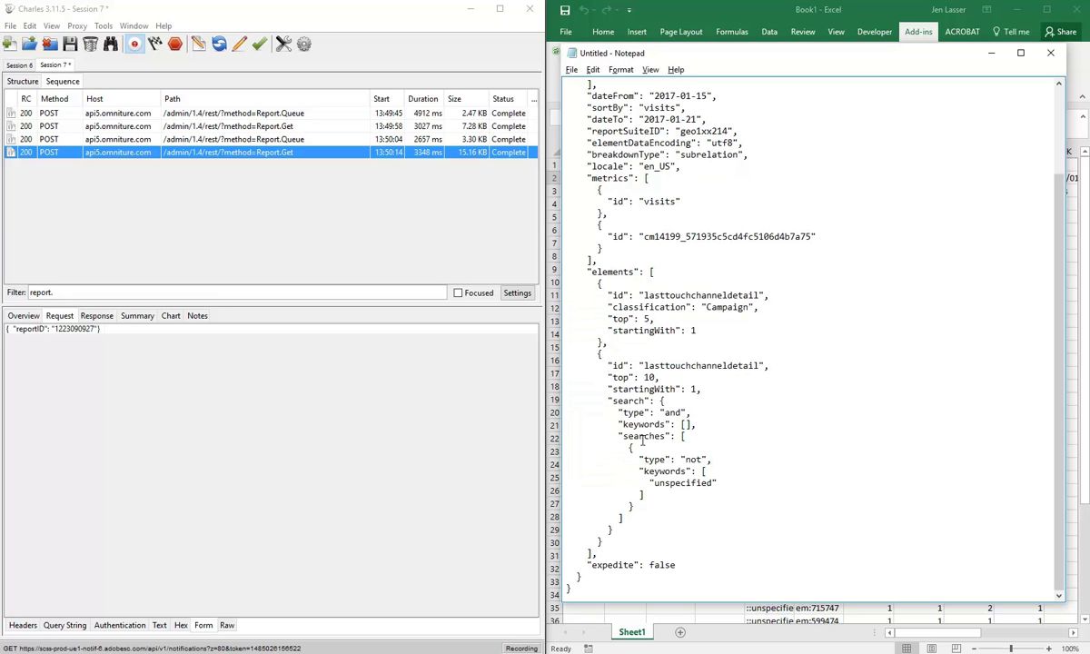
{"action": "left_click_drag", "start_coordinate": [612, 401], "coordinate": [730, 483]}
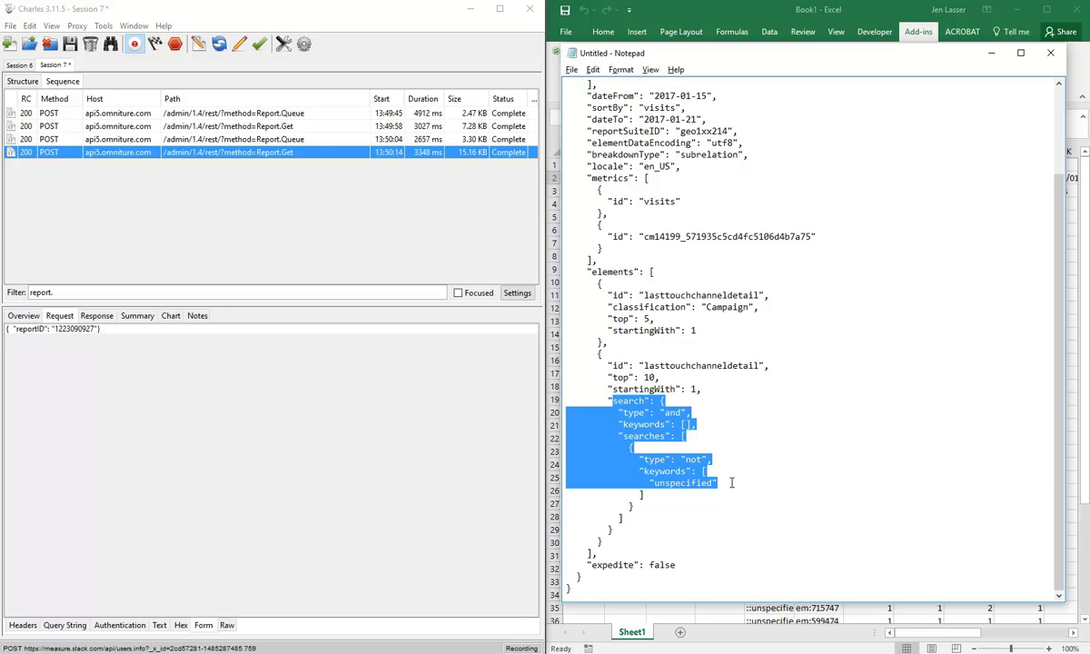
{"action": "key", "text": "alt+Tab"}
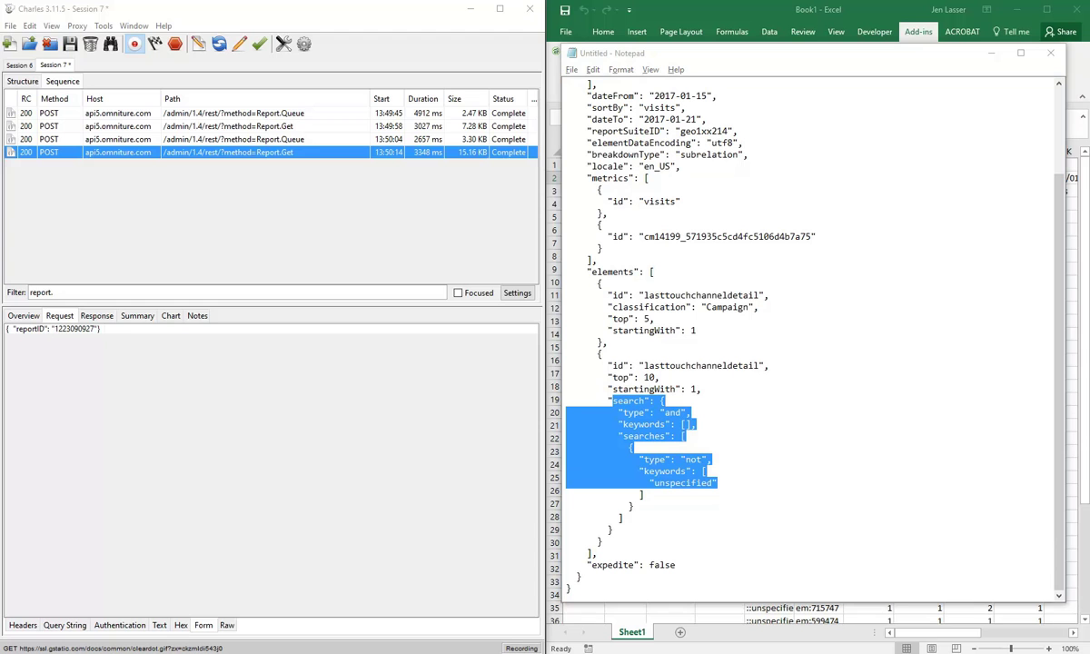